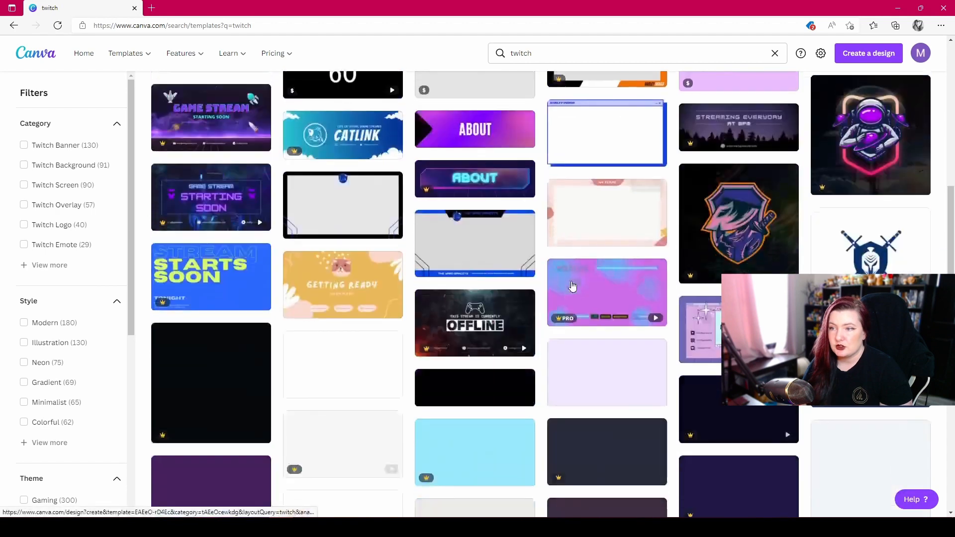
- Filter the Twitch template results by Twitch Banner and by Twitch Background to compare the two categories
{"action": "scroll", "coordinate": [572, 285], "scroll_direction": "up", "scroll_amount": 8}
{"action": "scroll", "coordinate": [572, 285], "scroll_direction": "up", "scroll_amount": 7}
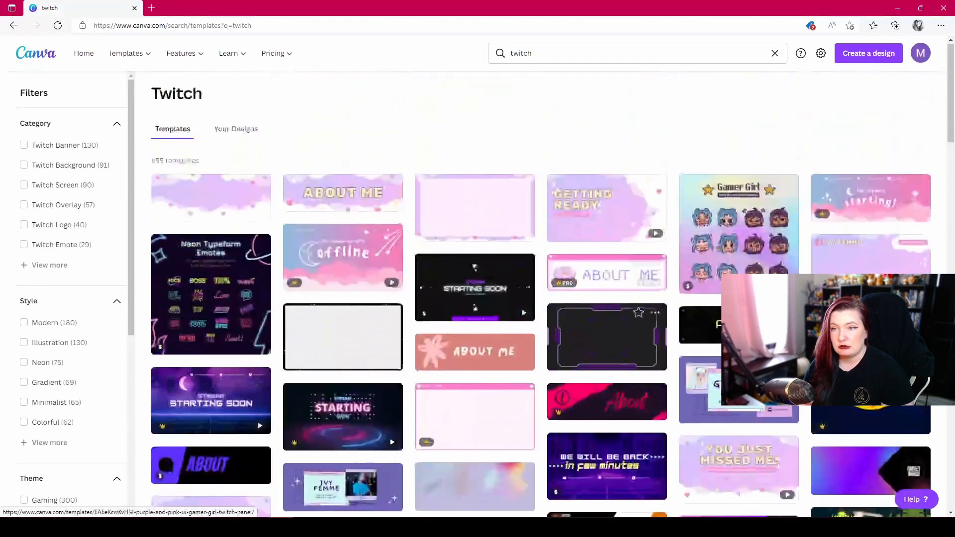
{"action": "left_click", "coordinate": [73, 148]}
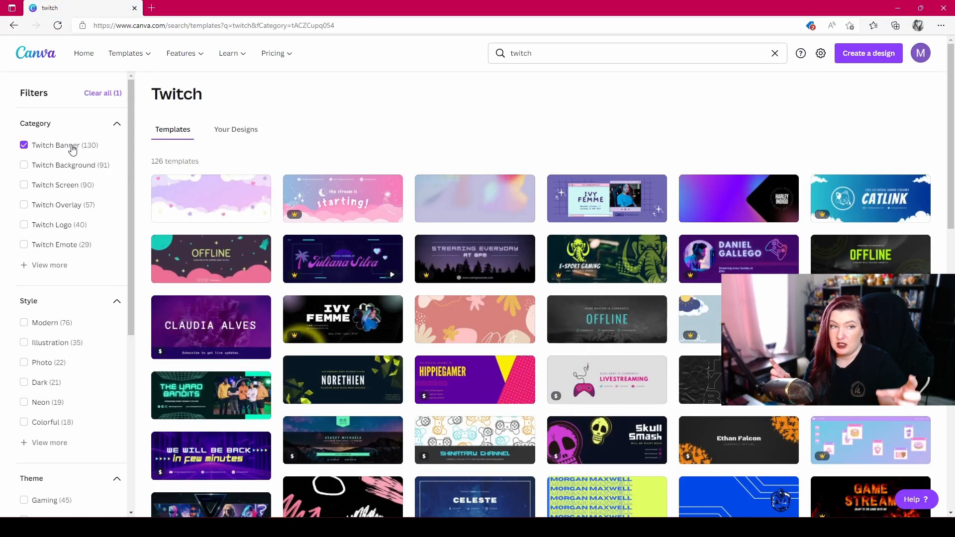
{"action": "left_click", "coordinate": [73, 148]}
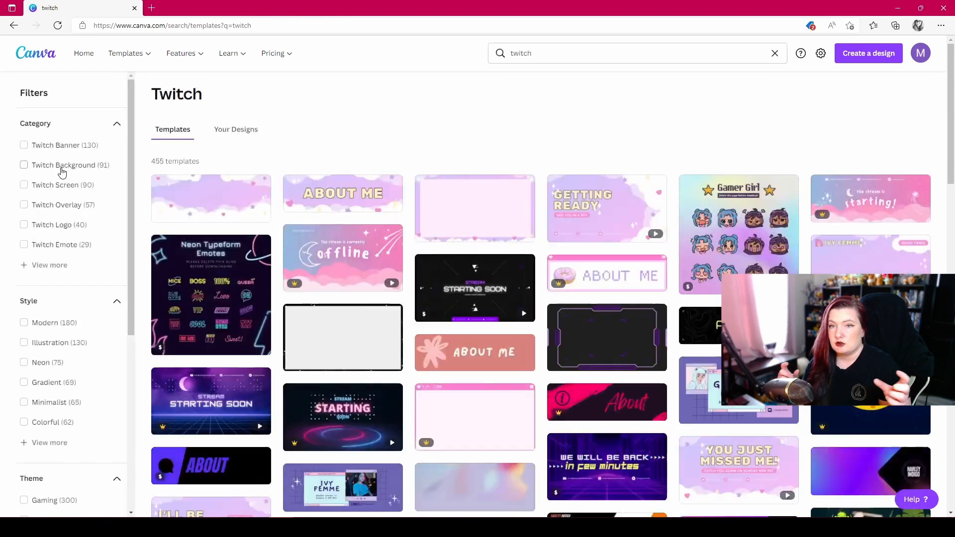
{"action": "left_click", "coordinate": [63, 167]}
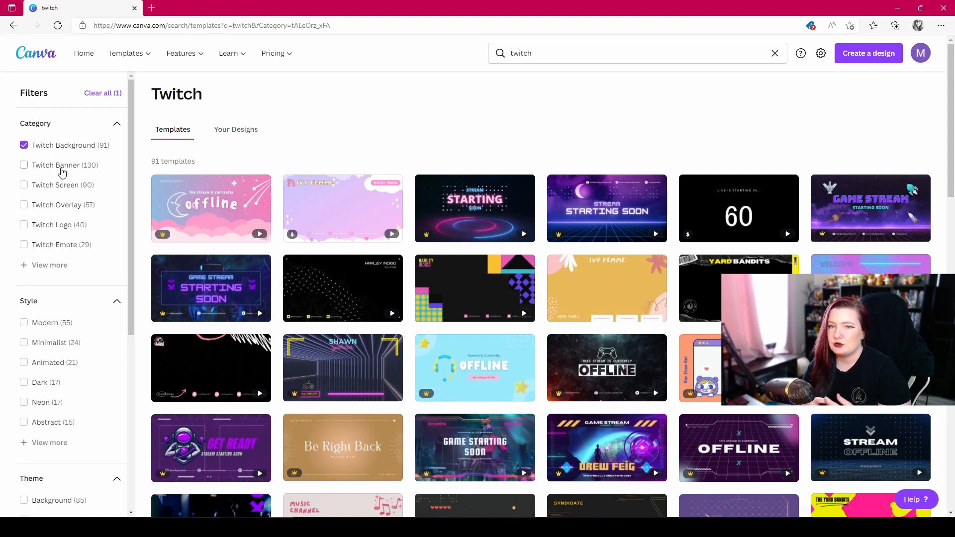
- Show only the Twitch Screen templates, look through them, and clear that category filter
{"action": "left_click", "coordinate": [49, 186]}
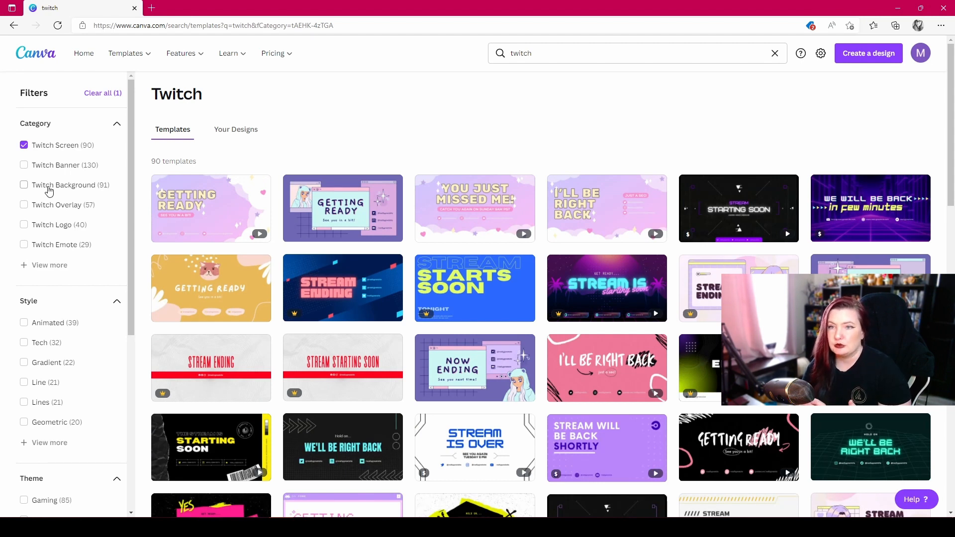
{"action": "scroll", "coordinate": [756, 481], "scroll_direction": "down", "scroll_amount": 2}
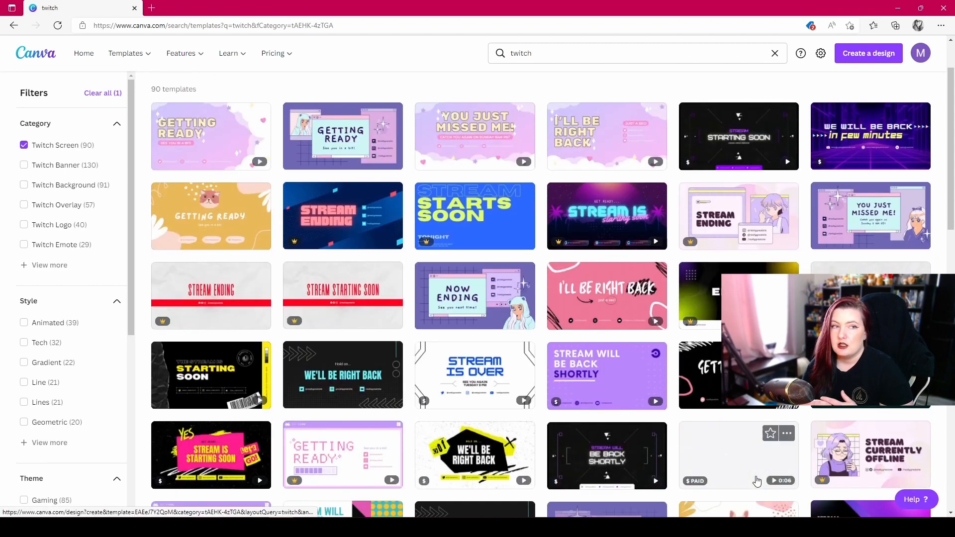
{"action": "scroll", "coordinate": [757, 481], "scroll_direction": "up", "scroll_amount": 2}
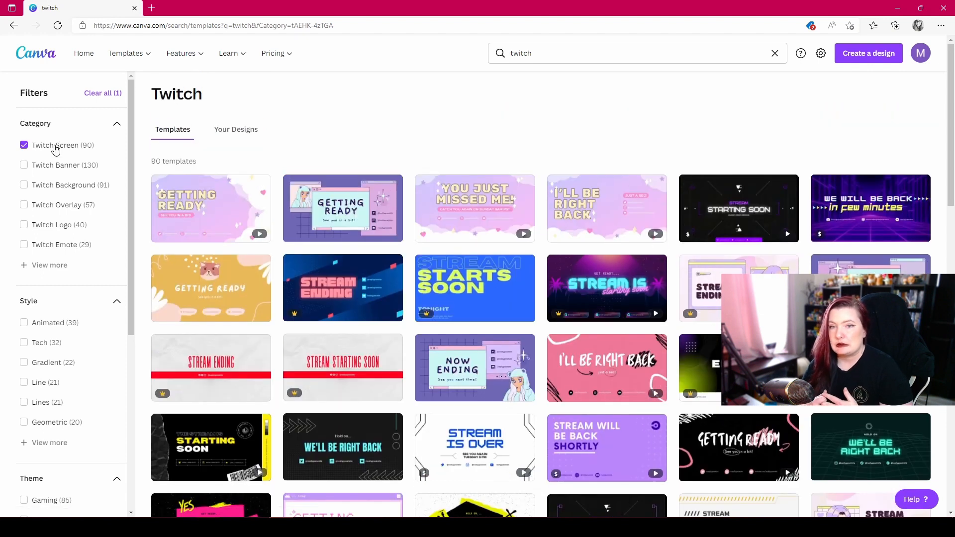
{"action": "left_click", "coordinate": [55, 147]}
- Filter the results to Twitch Overlay and examine the overlay templates, including the paid-element marking on one
{"action": "left_click", "coordinate": [45, 205]}
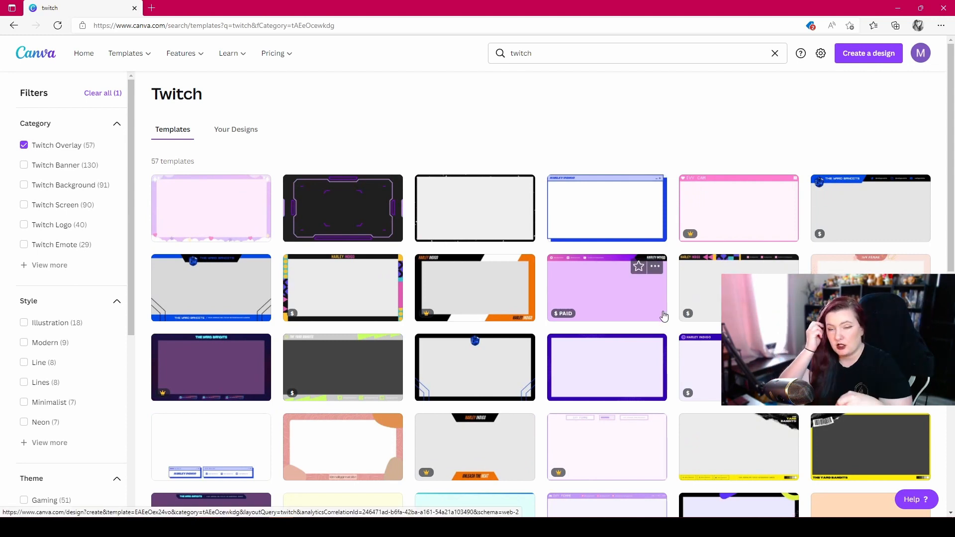
{"action": "scroll", "coordinate": [677, 356], "scroll_direction": "down", "scroll_amount": 3}
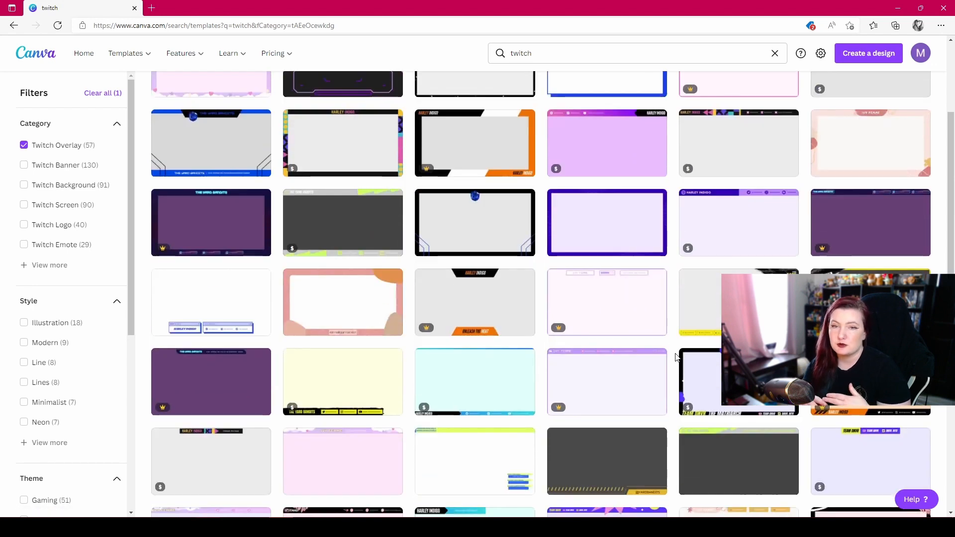
{"action": "scroll", "coordinate": [677, 356], "scroll_direction": "down", "scroll_amount": 3}
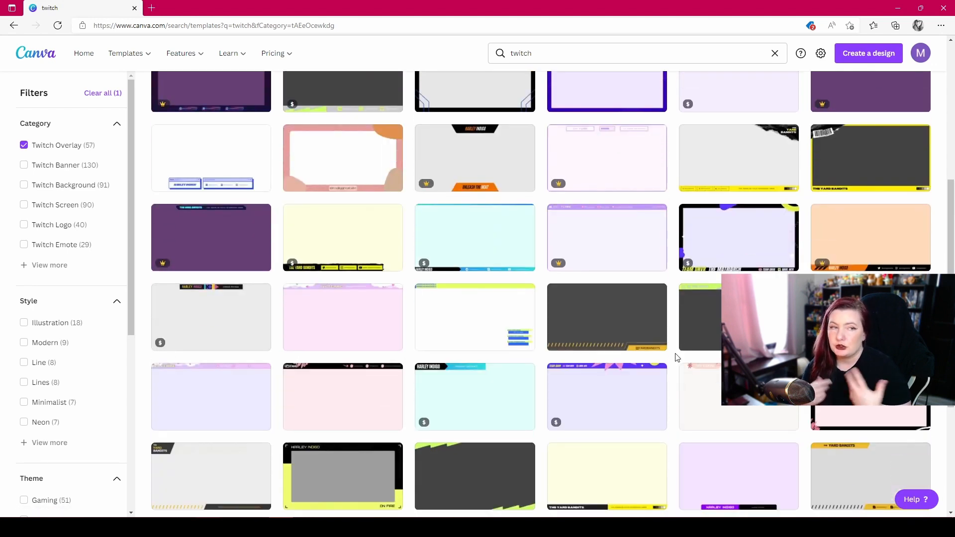
{"action": "scroll", "coordinate": [678, 357], "scroll_direction": "down", "scroll_amount": 2}
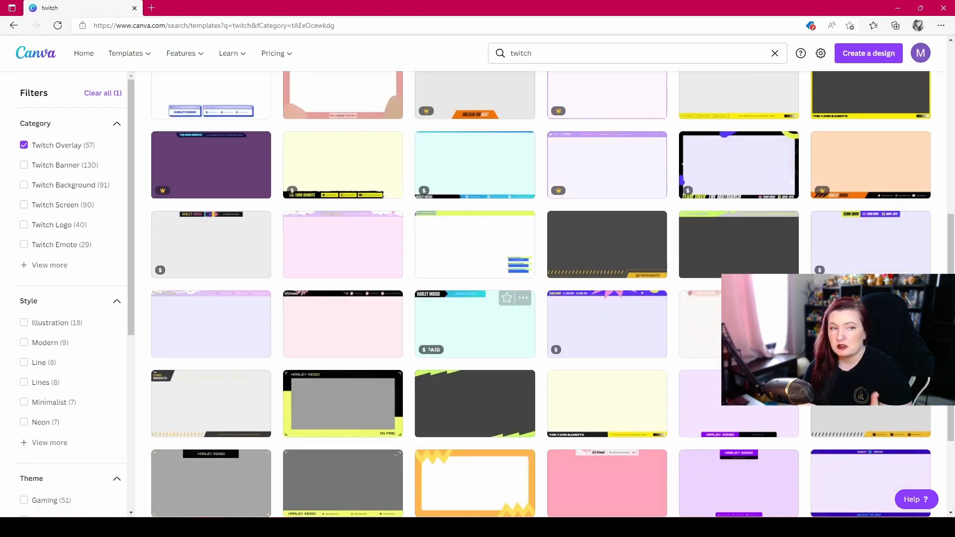
{"action": "mouse_move", "coordinate": [429, 351]}
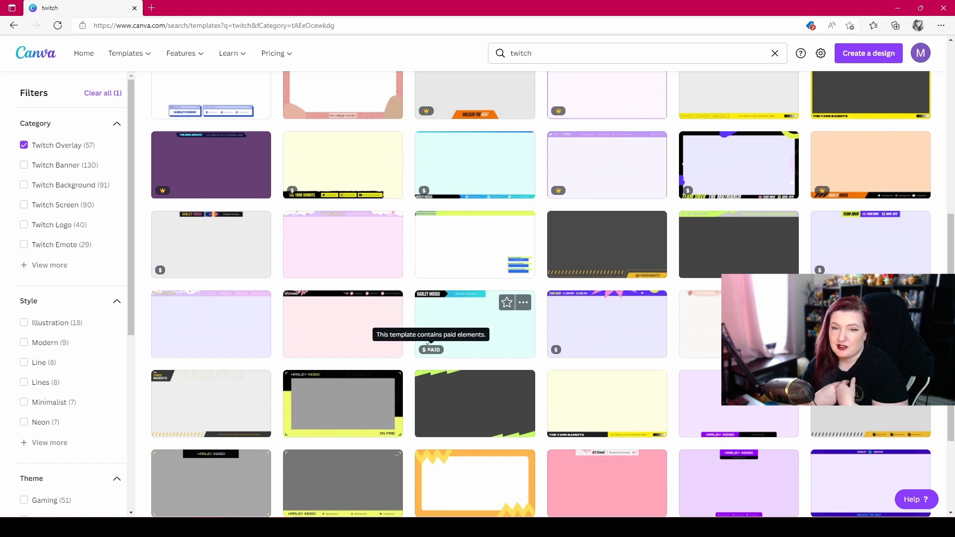
- Switch the category filter to Twitch Logo, browse the logo templates, and remove the filter
{"action": "left_click", "coordinate": [59, 225]}
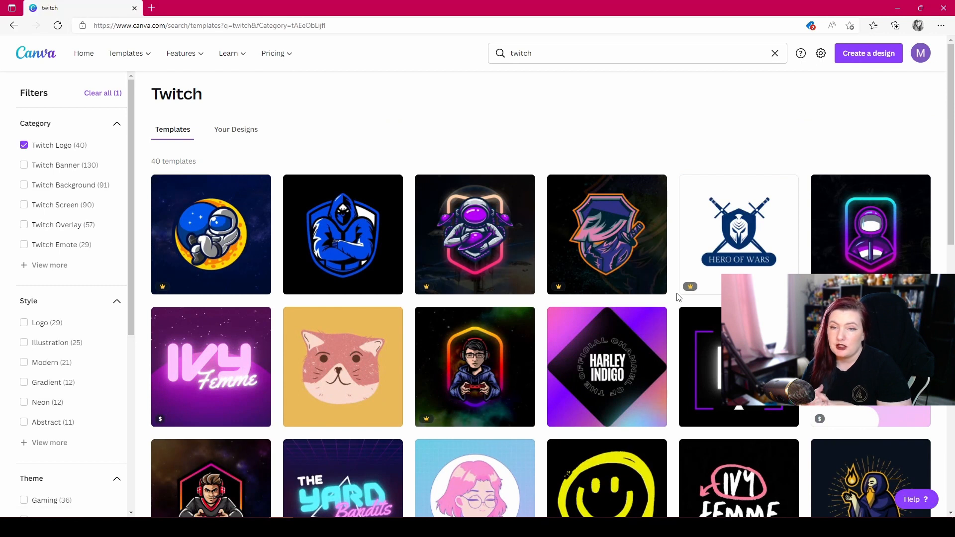
{"action": "scroll", "coordinate": [678, 297], "scroll_direction": "down", "scroll_amount": 3}
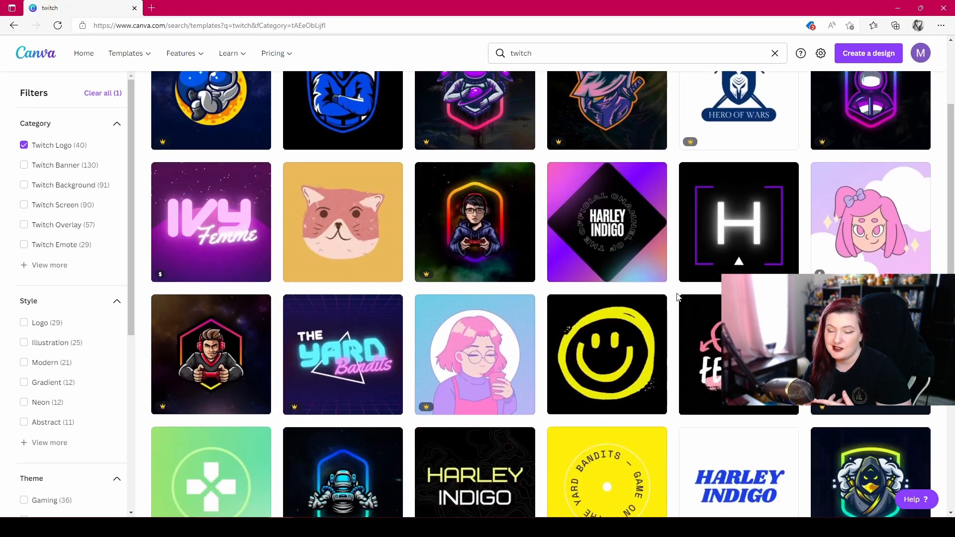
{"action": "scroll", "coordinate": [678, 297], "scroll_direction": "up", "scroll_amount": 3}
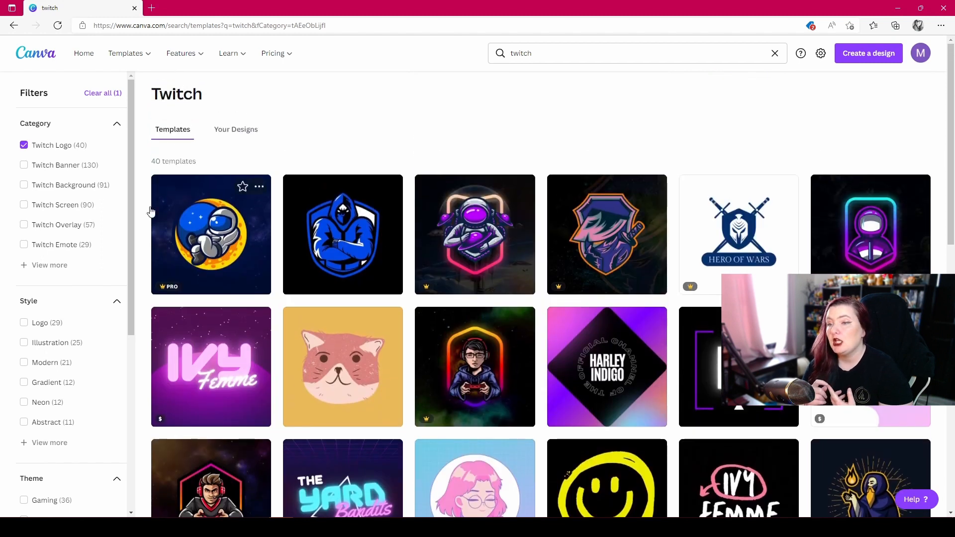
{"action": "left_click", "coordinate": [42, 146]}
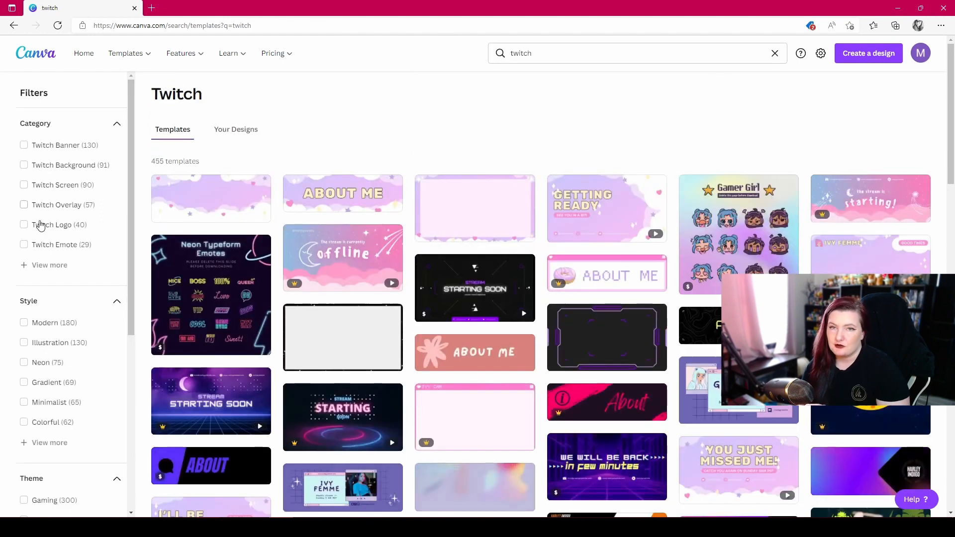
- Filter the results to Twitch Emote, browse the whole set of emote templates, and remove the filter
{"action": "left_click", "coordinate": [53, 246]}
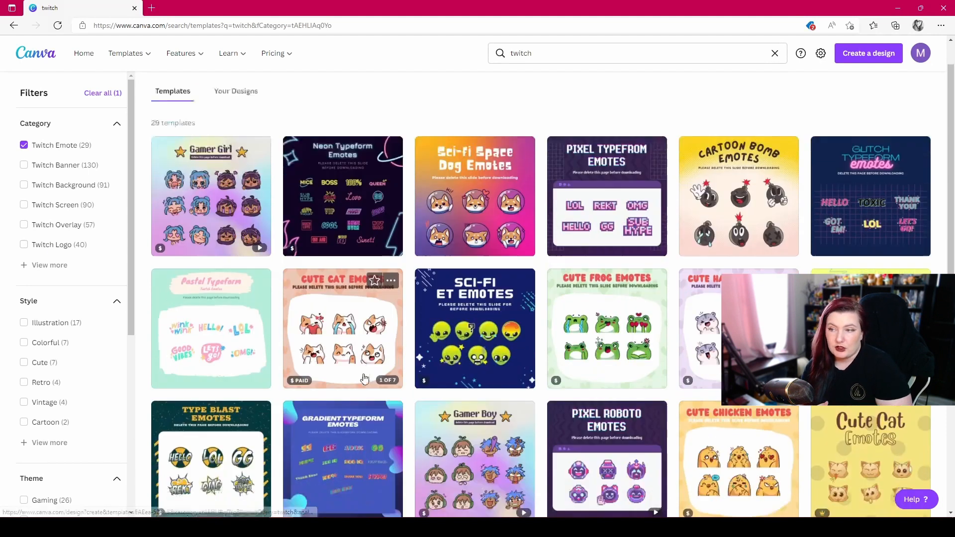
{"action": "scroll", "coordinate": [413, 383], "scroll_direction": "down", "scroll_amount": 5}
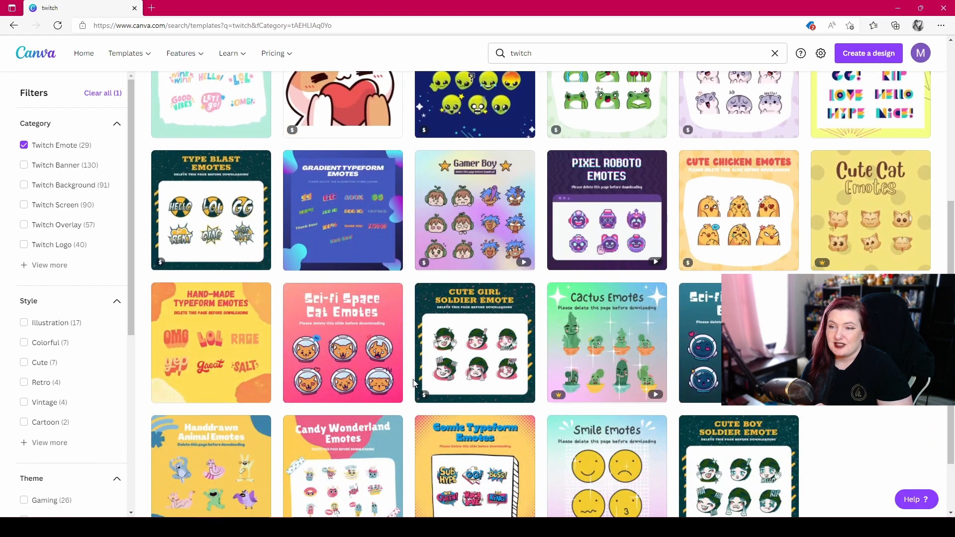
{"action": "scroll", "coordinate": [414, 382], "scroll_direction": "down", "scroll_amount": 2}
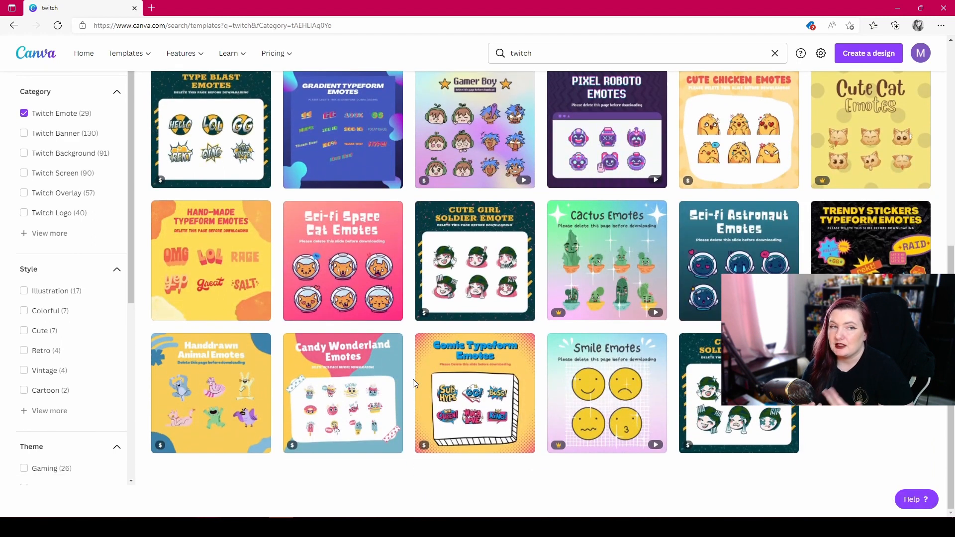
{"action": "scroll", "coordinate": [413, 379], "scroll_direction": "up", "scroll_amount": 5}
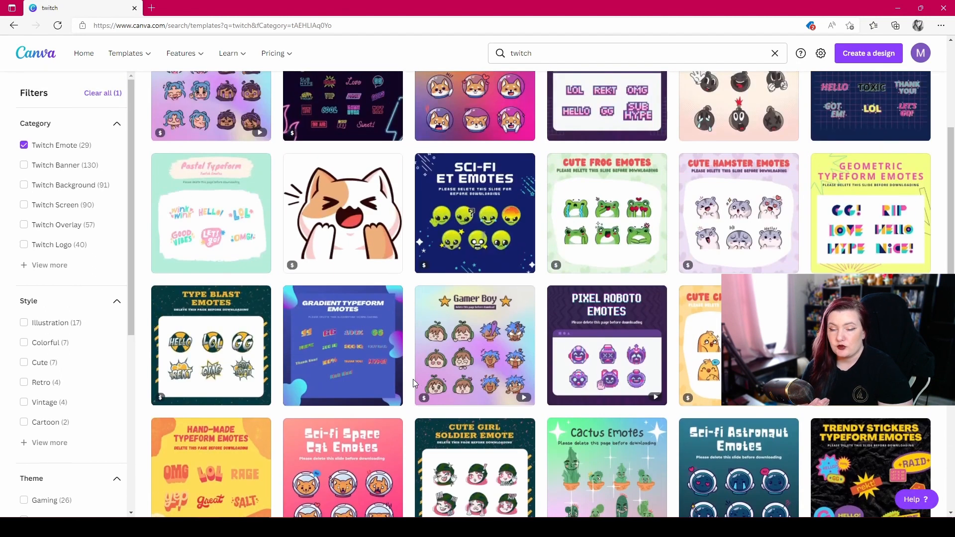
{"action": "scroll", "coordinate": [413, 379], "scroll_direction": "up", "scroll_amount": 2}
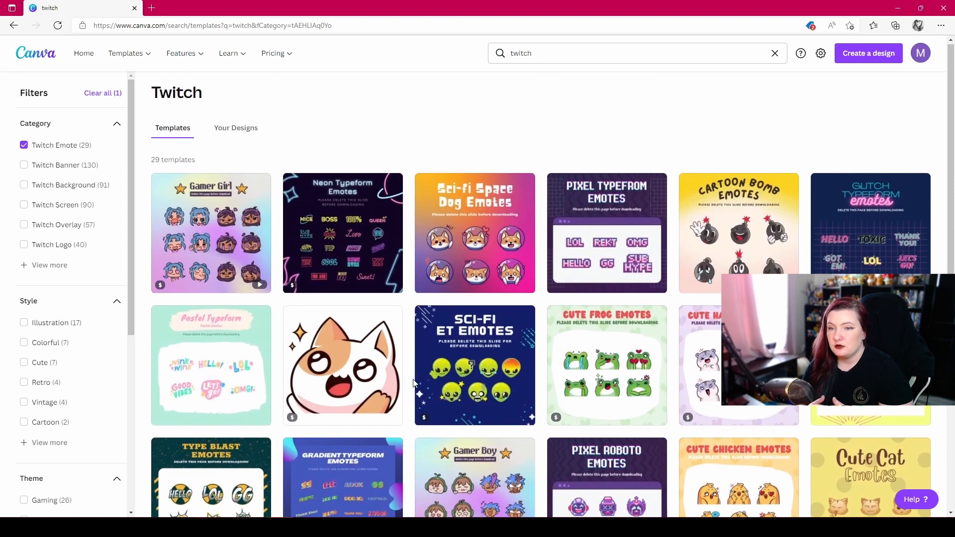
{"action": "left_click", "coordinate": [51, 149]}
- Expand the category list, view only the Twitch Panel templates, and clear that filter
{"action": "left_click", "coordinate": [43, 265]}
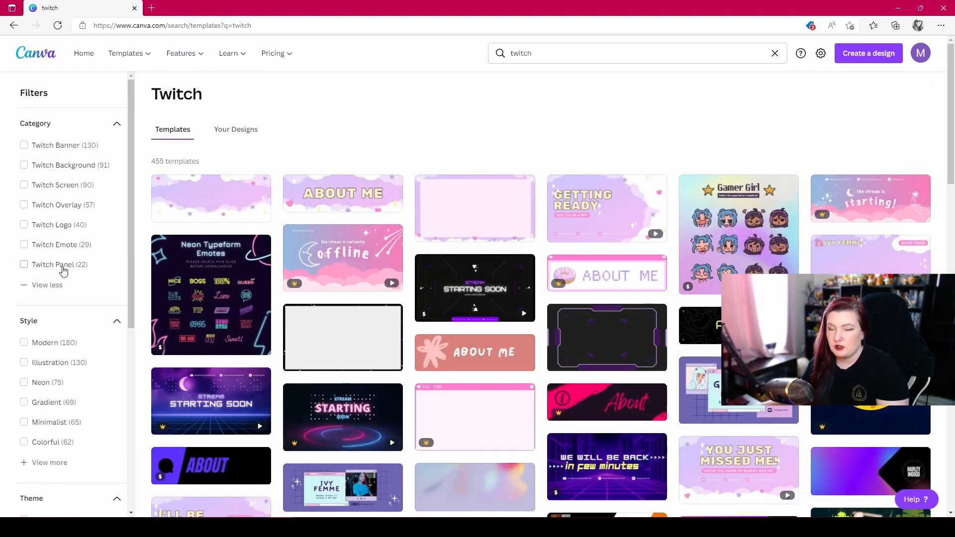
{"action": "left_click", "coordinate": [63, 269]}
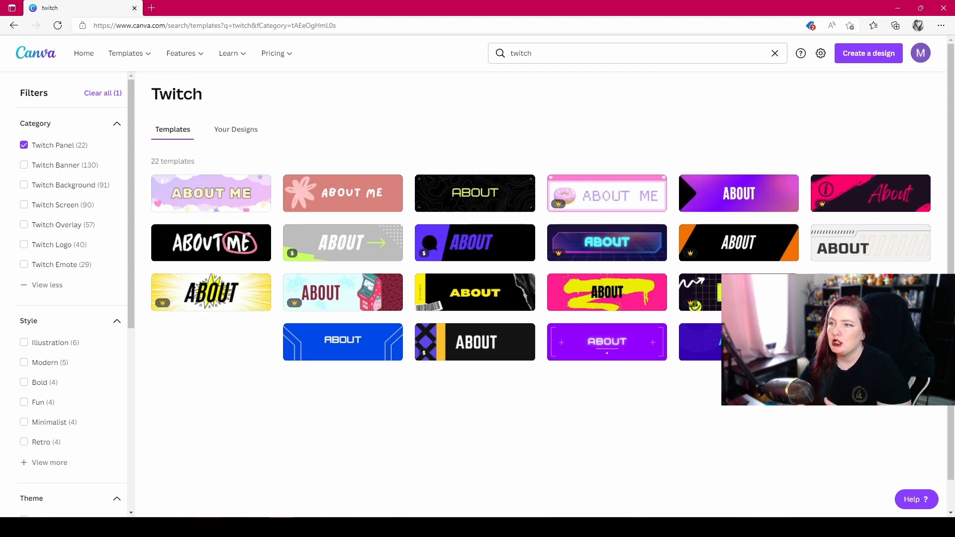
{"action": "left_click", "coordinate": [31, 148]}
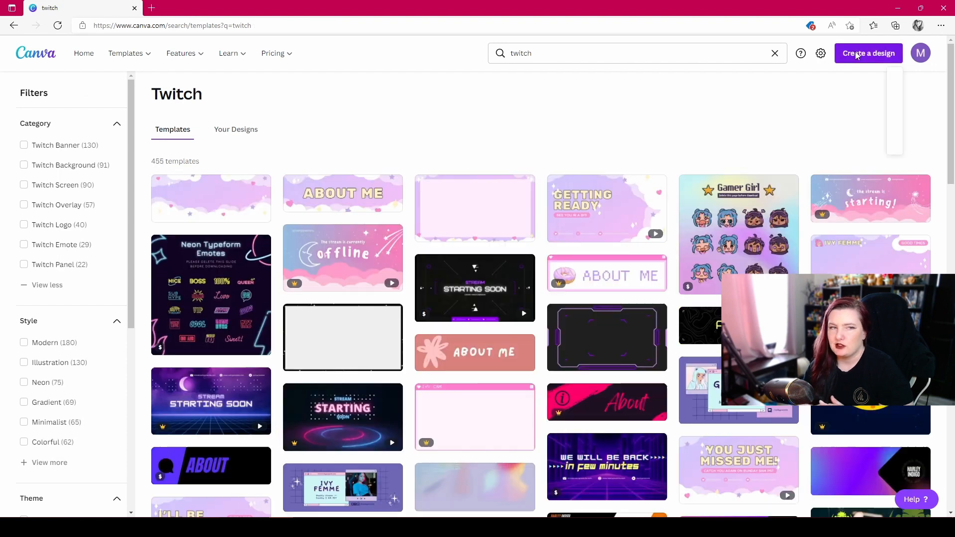
- Create a new blank design with a custom size of 1920 × 1080 px
{"action": "left_click", "coordinate": [856, 55]}
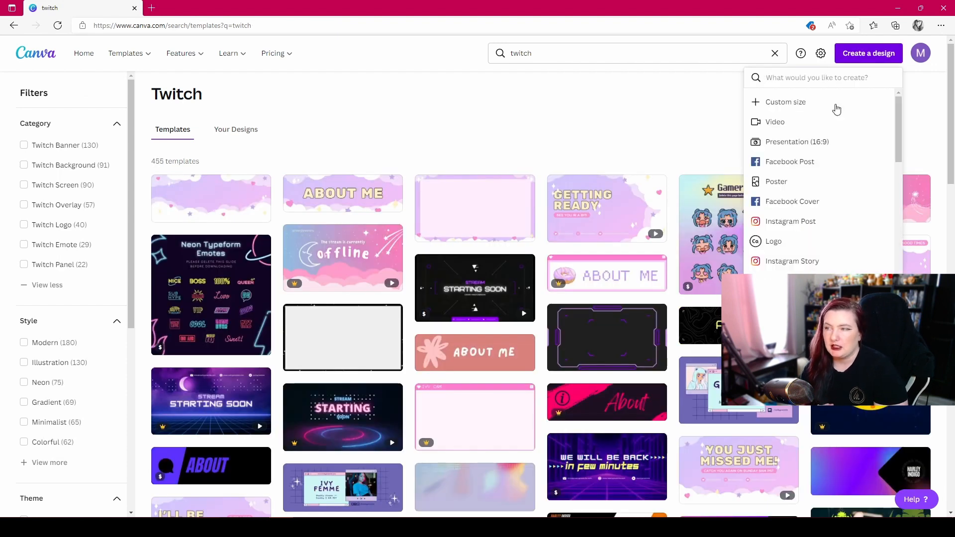
{"action": "scroll", "coordinate": [855, 245], "scroll_direction": "down", "scroll_amount": 5}
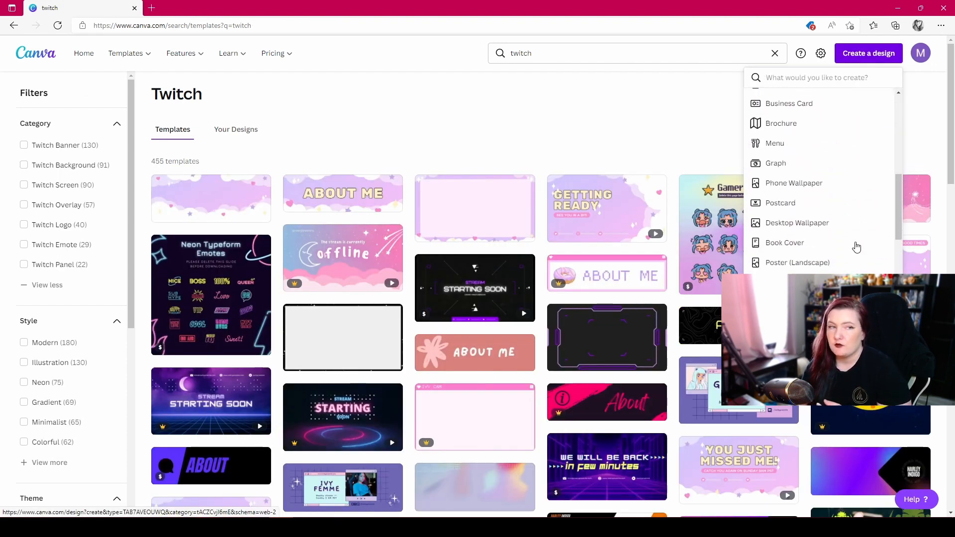
{"action": "scroll", "coordinate": [857, 246], "scroll_direction": "down", "scroll_amount": 10}
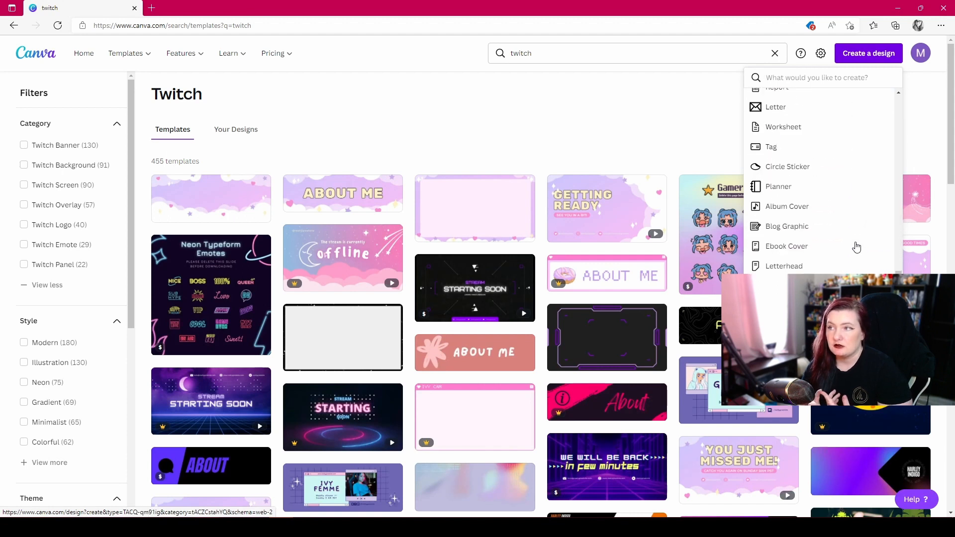
{"action": "scroll", "coordinate": [856, 247], "scroll_direction": "down", "scroll_amount": 2}
{"action": "scroll", "coordinate": [857, 247], "scroll_direction": "up", "scroll_amount": 12}
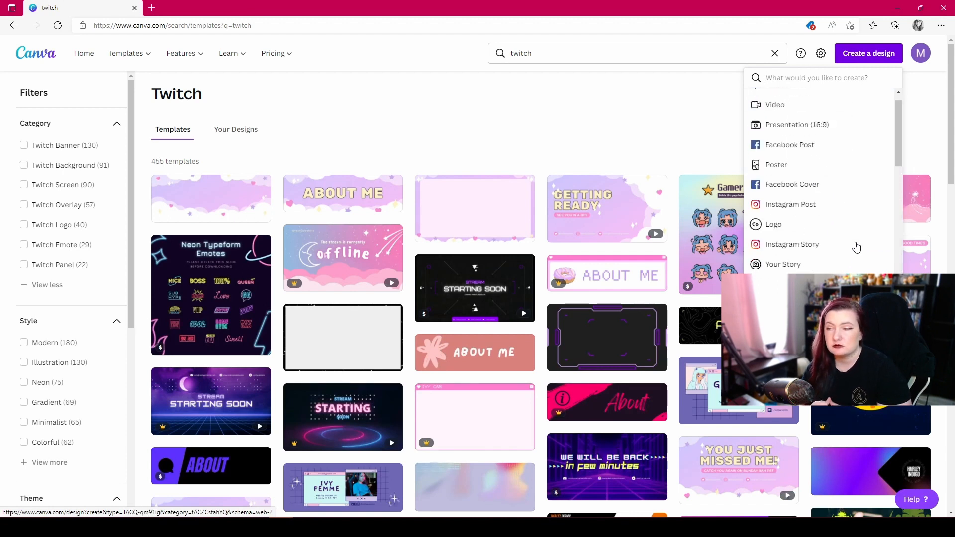
{"action": "scroll", "coordinate": [856, 247], "scroll_direction": "up", "scroll_amount": 2}
{"action": "left_click", "coordinate": [774, 99]}
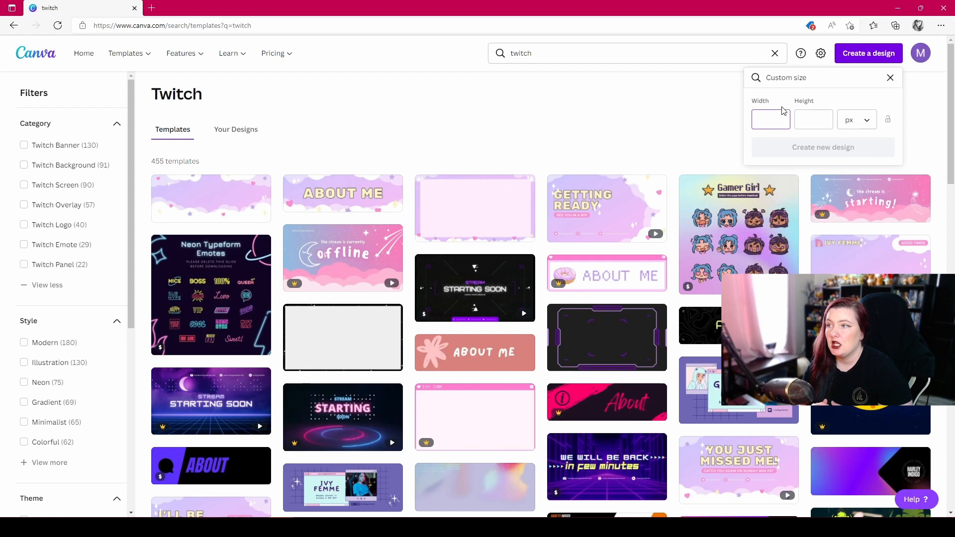
{"action": "type", "text": "1920"}
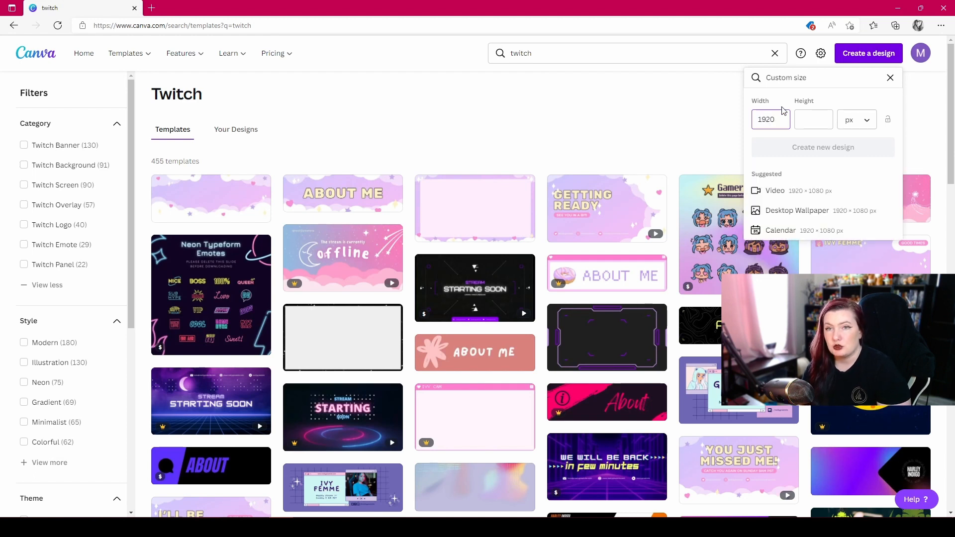
{"action": "key", "text": "Tab"}
{"action": "type", "text": "1080"}
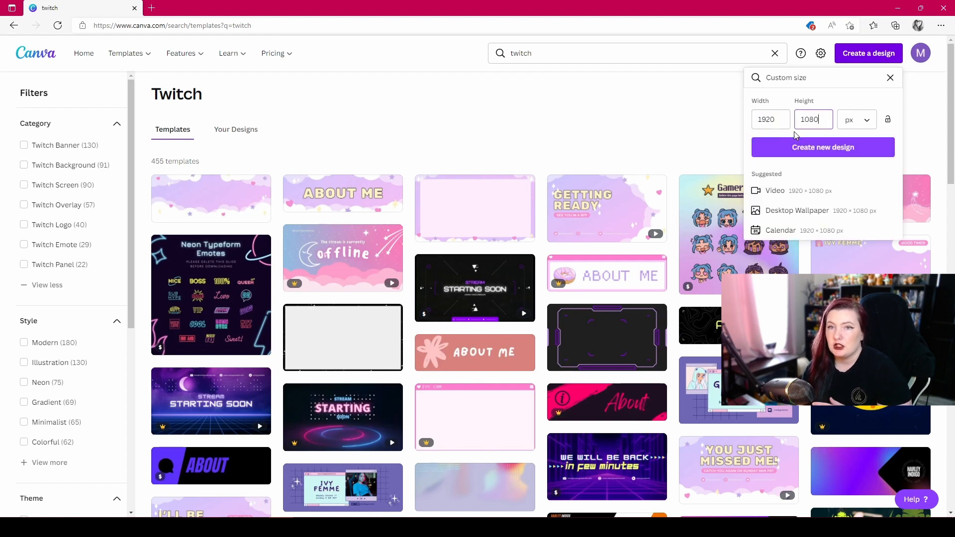
{"action": "left_click", "coordinate": [800, 146]}
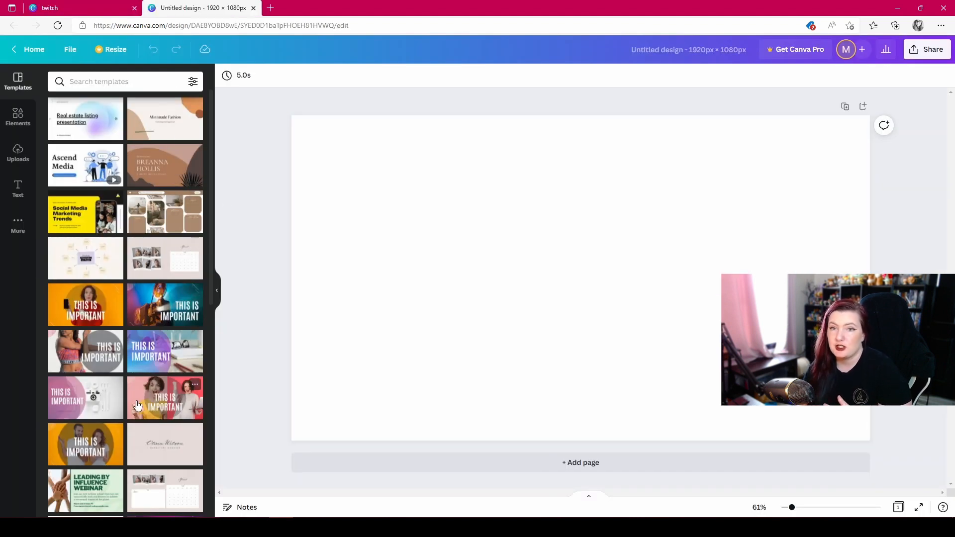
- Search the design's template library for "twitch" and show all templates in the Twitch Screen category
{"action": "left_click", "coordinate": [145, 77]}
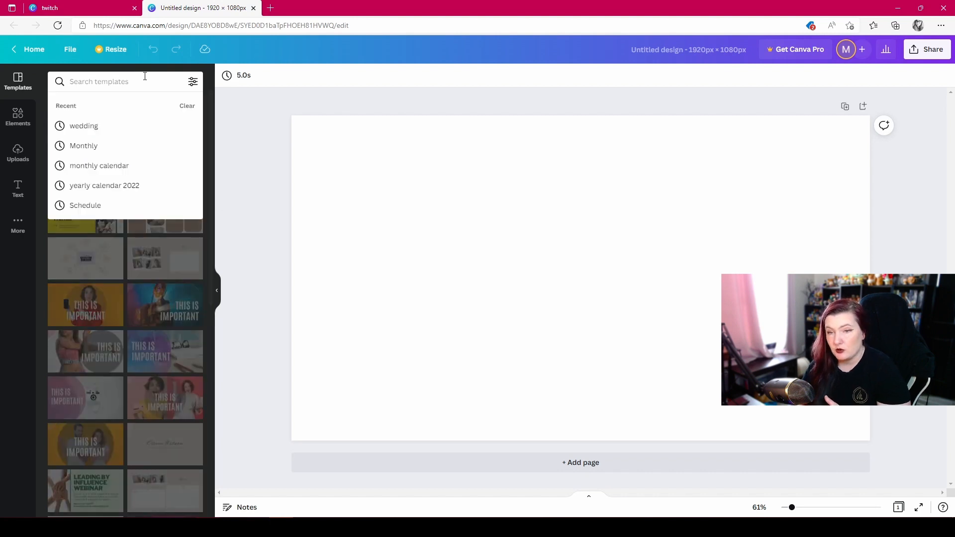
{"action": "type", "text": "twitch"}
{"action": "key", "text": "Return"}
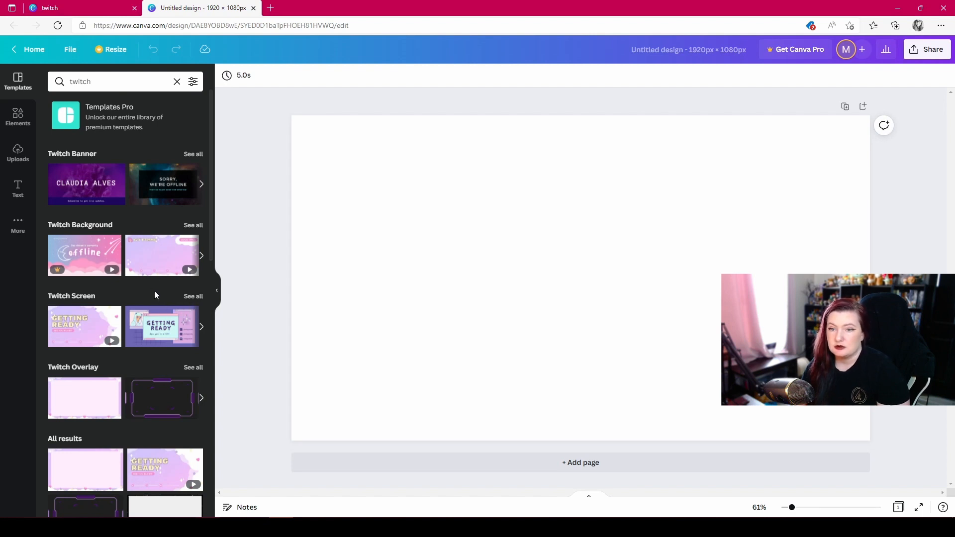
{"action": "left_click", "coordinate": [192, 297]}
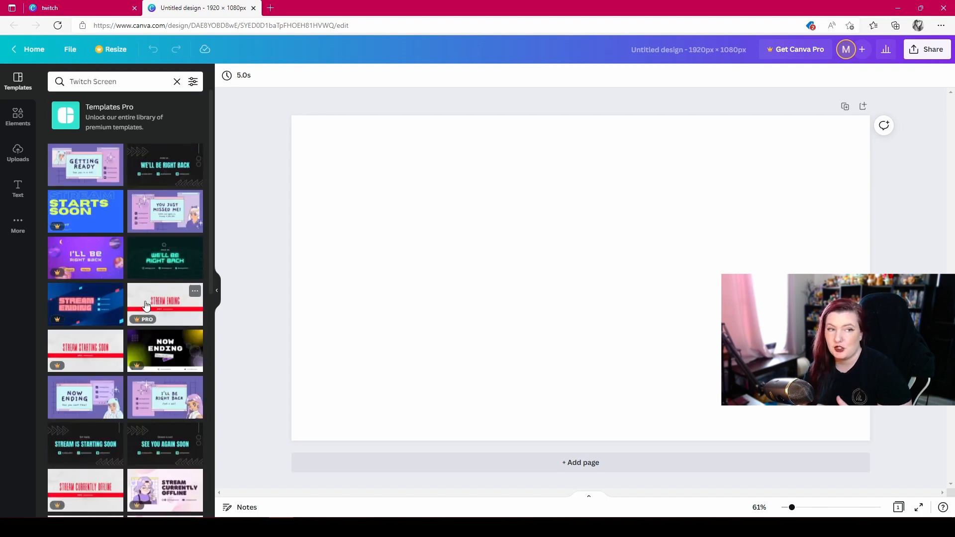
- Try the purple "Now Ending" template on the blank page, then replace it with the dark "Stream is Starting Soon" template
{"action": "scroll", "coordinate": [149, 313], "scroll_direction": "down", "scroll_amount": 3}
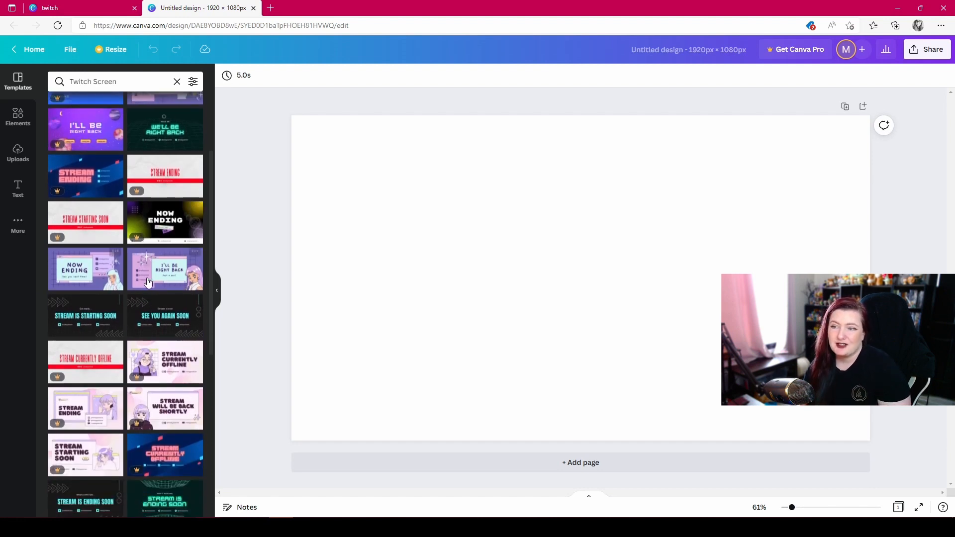
{"action": "left_click", "coordinate": [81, 277]}
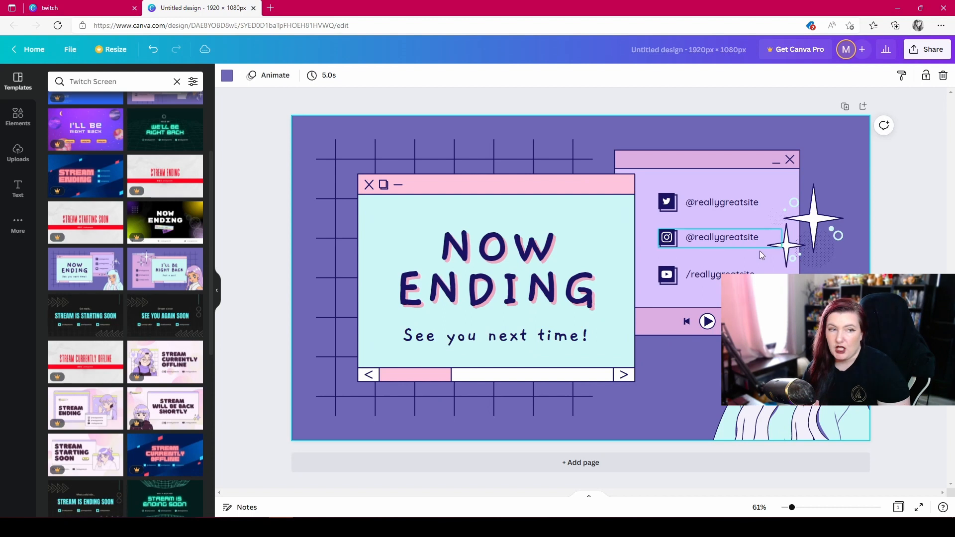
{"action": "left_click", "coordinate": [79, 319]}
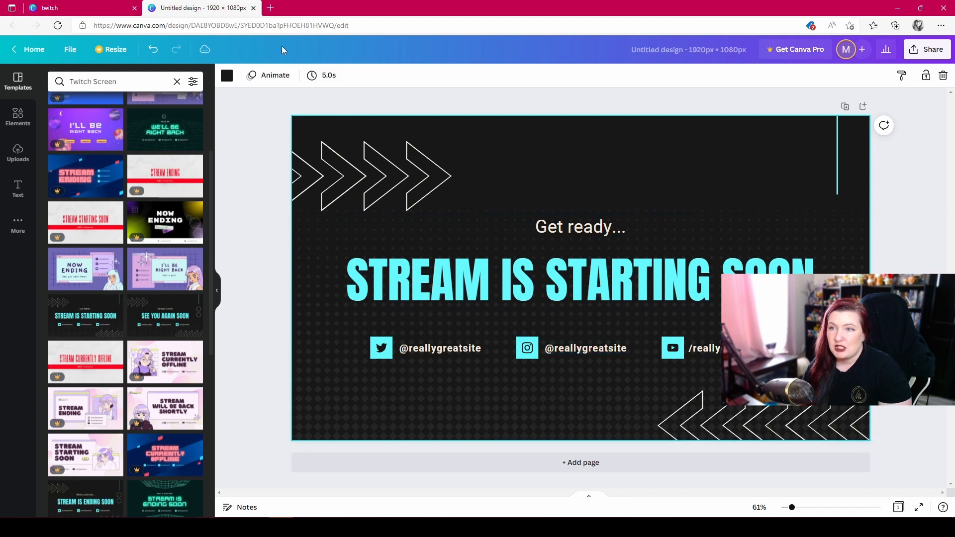
- Apply the Pan slide in & out animation to the upper arrow graphic and show the page animations
{"action": "left_click", "coordinate": [352, 179]}
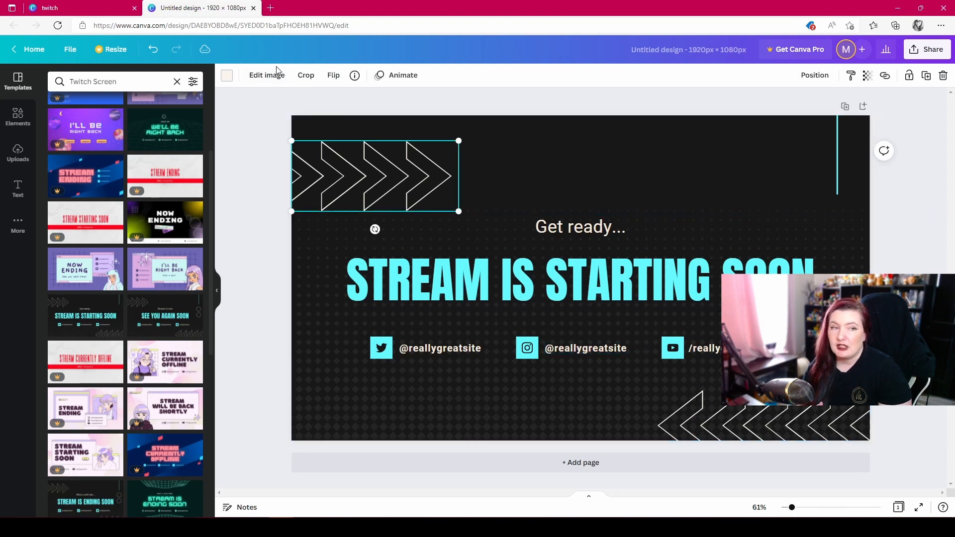
{"action": "left_click", "coordinate": [409, 81]}
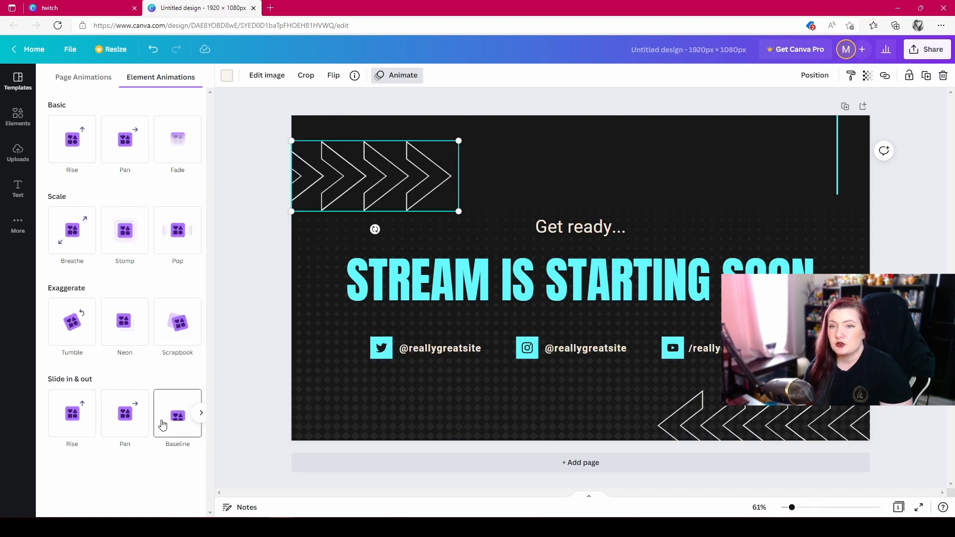
{"action": "left_click", "coordinate": [125, 418]}
{"action": "left_click", "coordinate": [89, 77]}
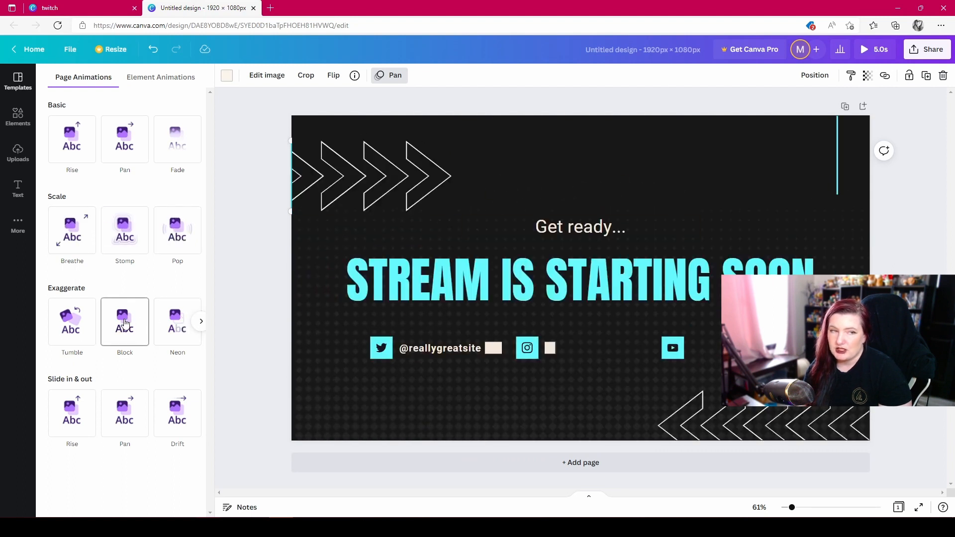
- Recolor the upper arrow graphic, trying beige, purple and blue before settling on the default yellow
{"action": "left_click", "coordinate": [228, 76]}
{"action": "left_click", "coordinate": [230, 76]}
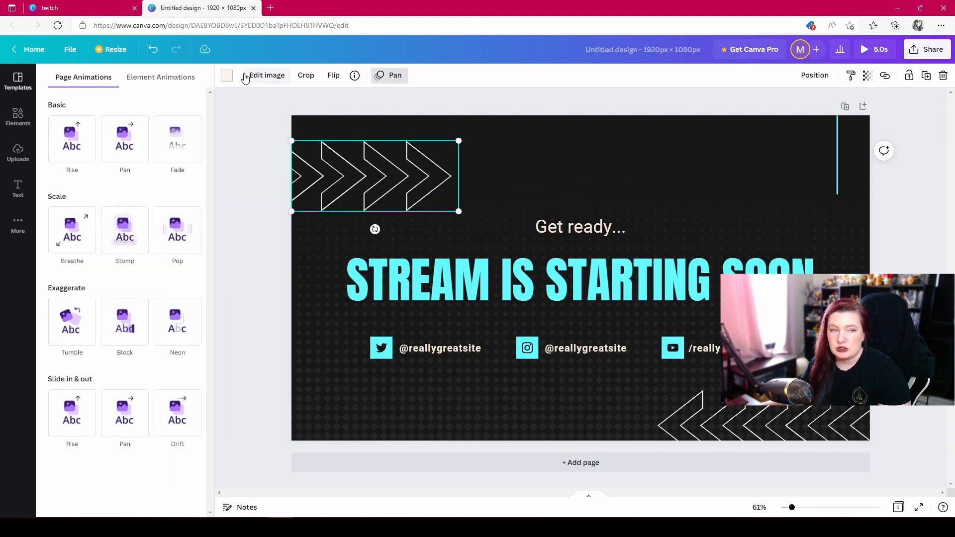
{"action": "left_click", "coordinate": [228, 76]}
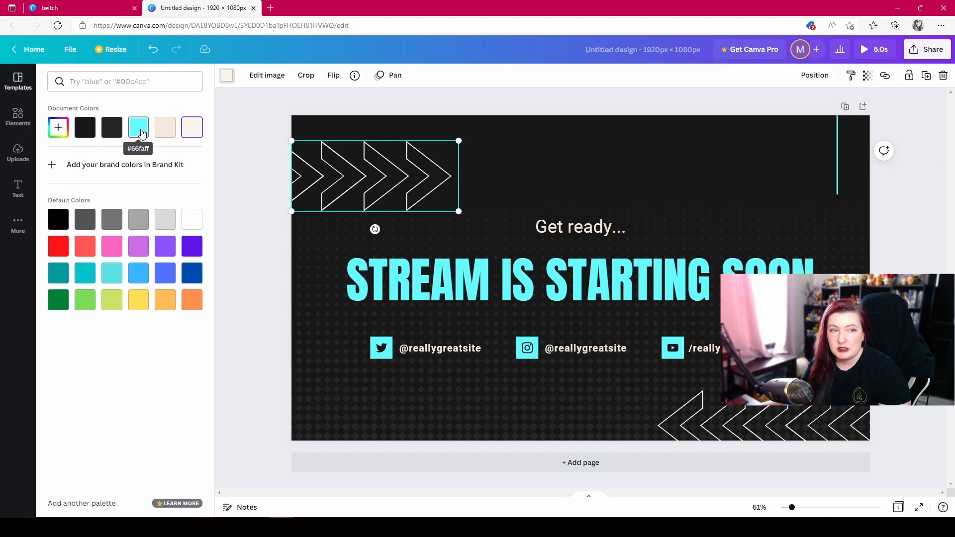
{"action": "left_click", "coordinate": [168, 131]}
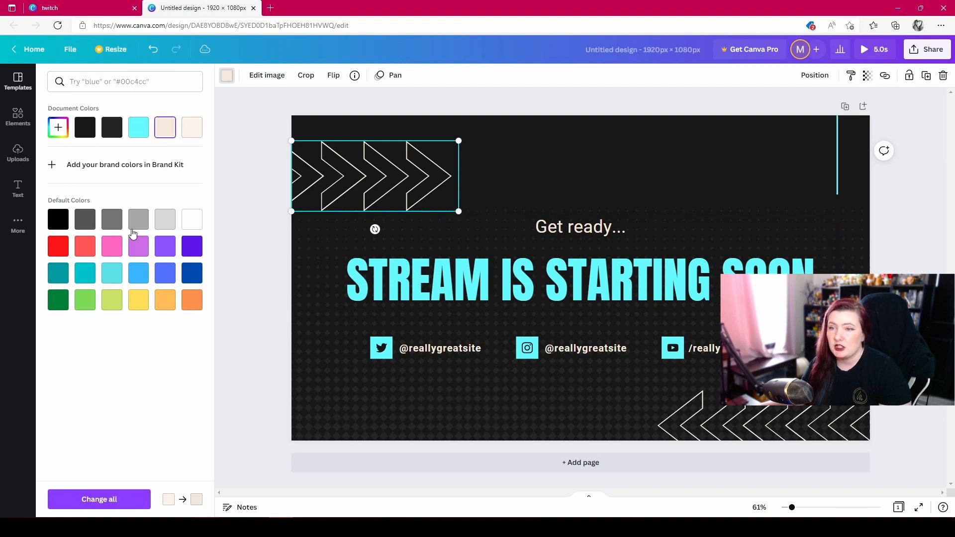
{"action": "left_click", "coordinate": [163, 247]}
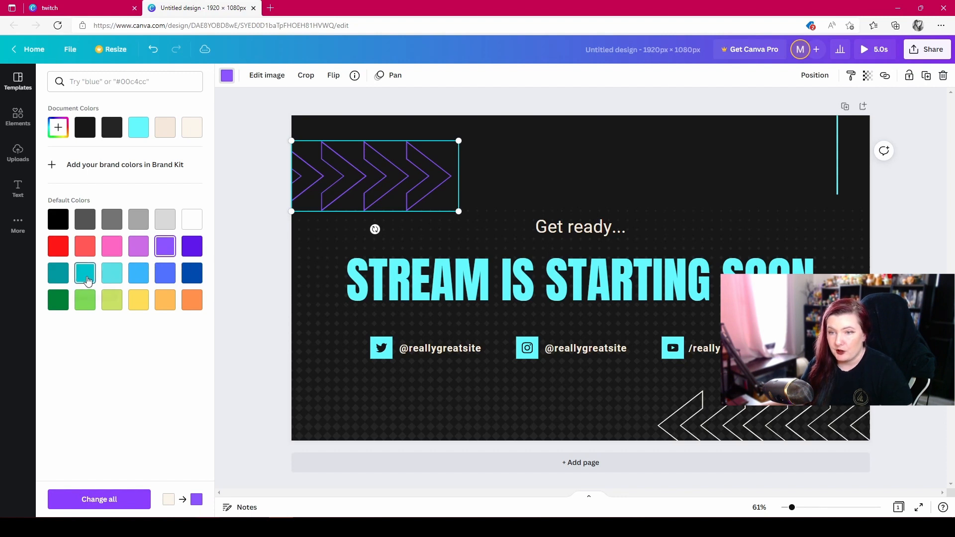
{"action": "left_click", "coordinate": [88, 280]}
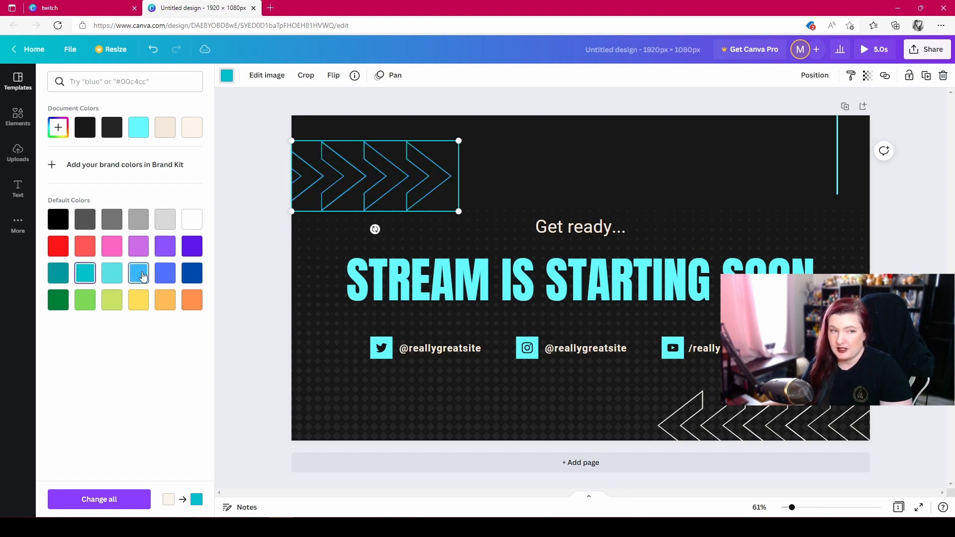
{"action": "left_click", "coordinate": [139, 301]}
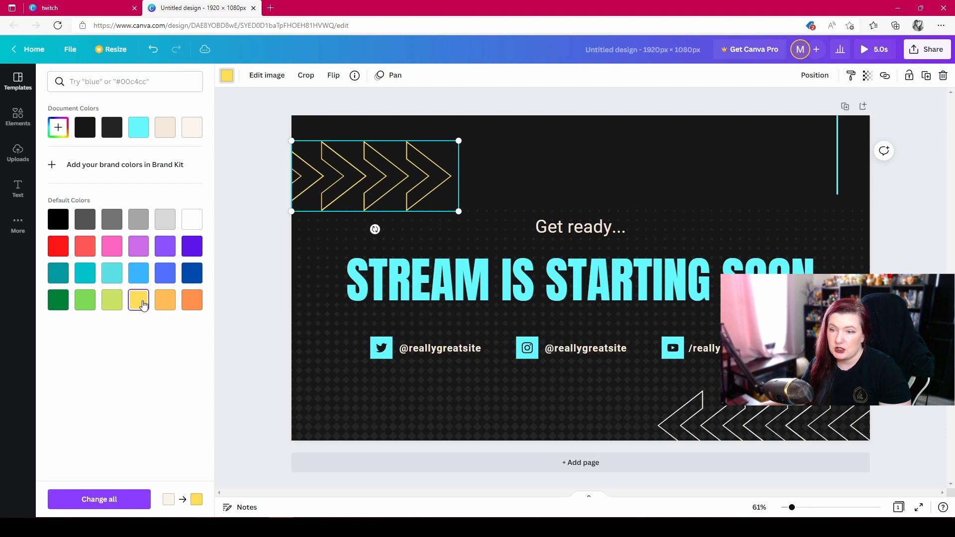
- Recolor the square behind the Twitter icon with the default light orange
{"action": "left_click", "coordinate": [382, 354]}
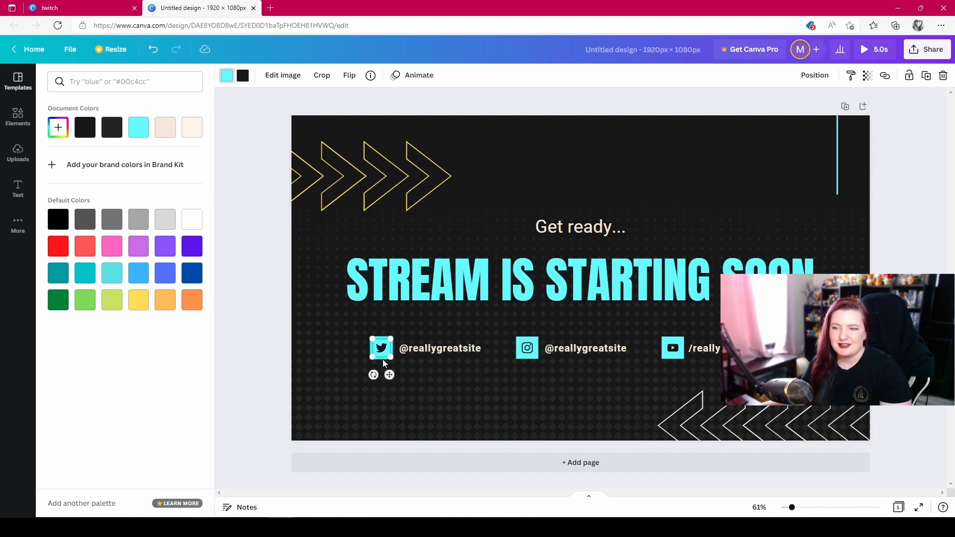
{"action": "left_click", "coordinate": [383, 358]}
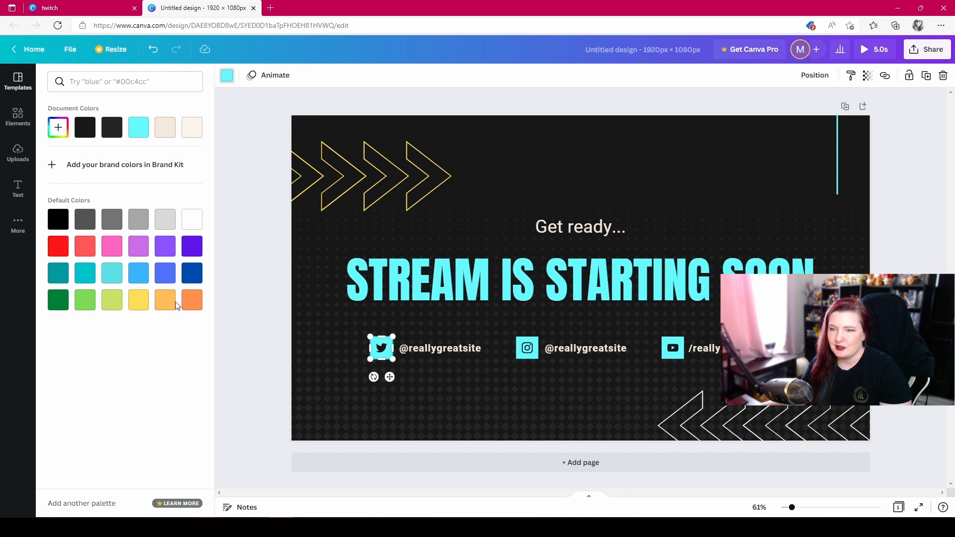
{"action": "left_click", "coordinate": [161, 305]}
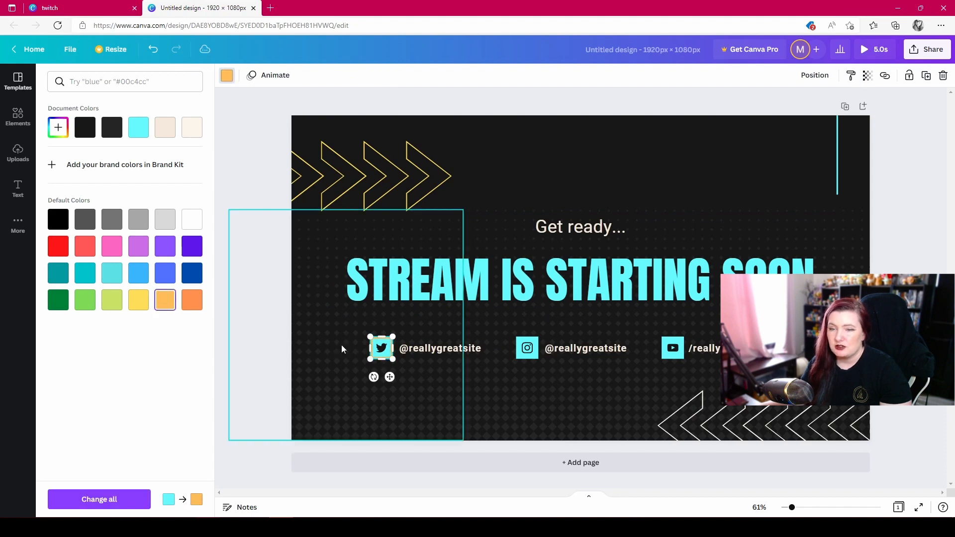
- Change the Twitter icon's own cyan color to the same light orange and deselect it
{"action": "left_click", "coordinate": [244, 320]}
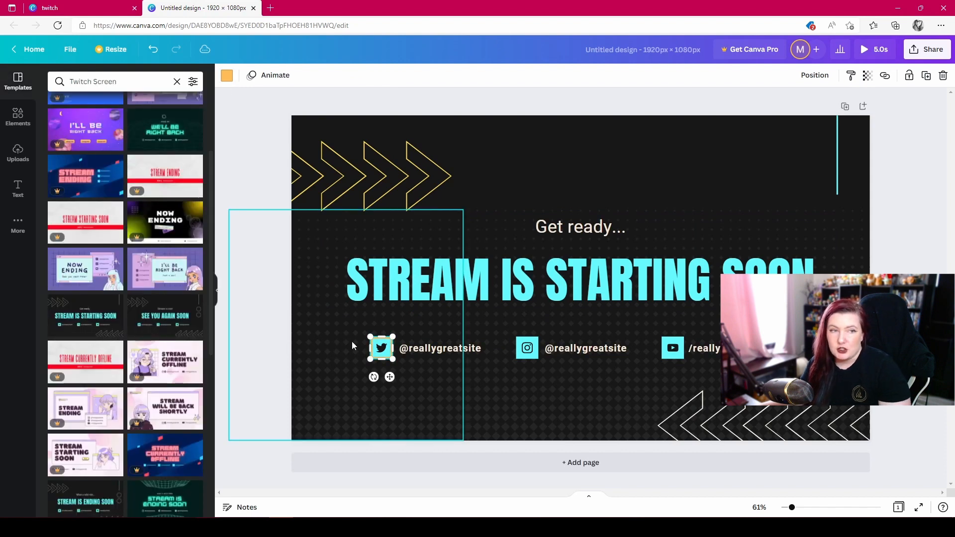
{"action": "left_click", "coordinate": [384, 353]}
{"action": "left_click", "coordinate": [226, 77]}
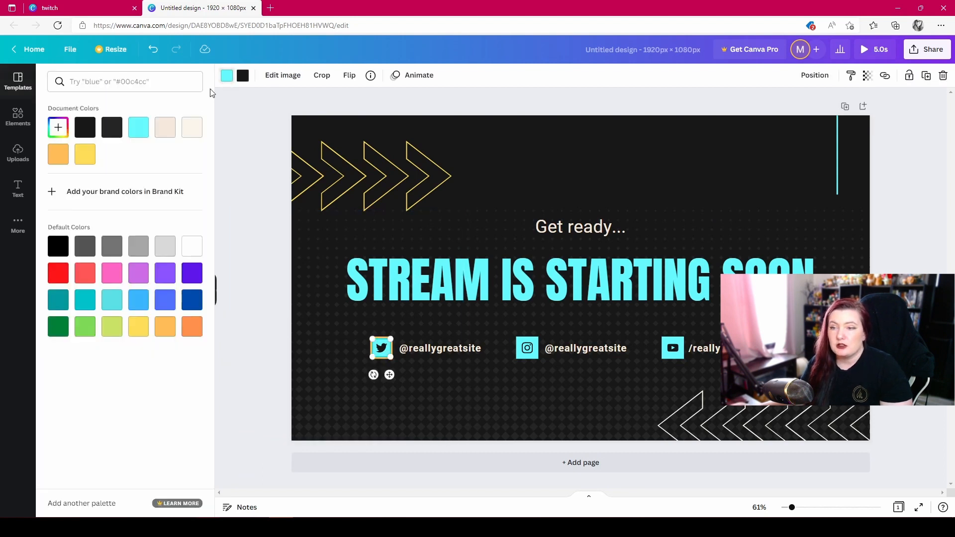
{"action": "left_click", "coordinate": [165, 326]}
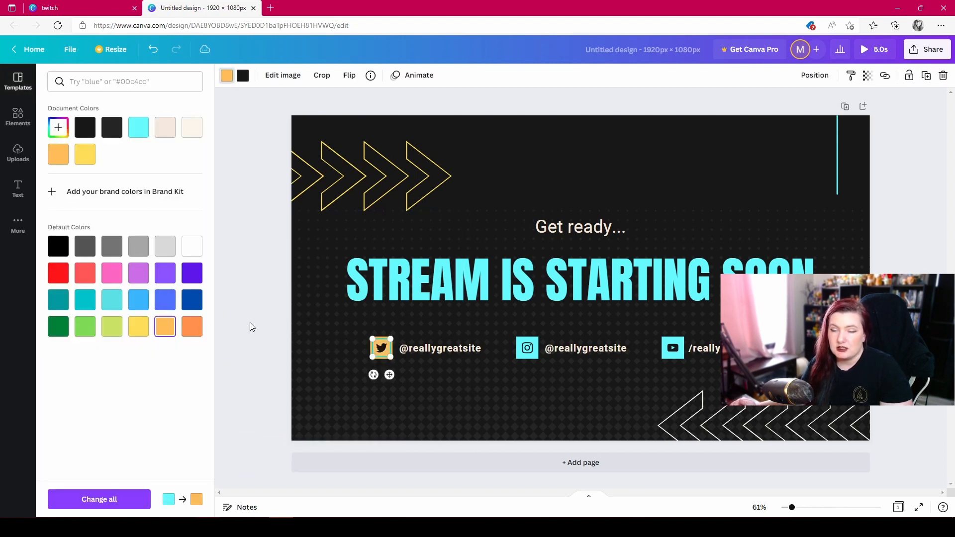
{"action": "left_click", "coordinate": [250, 322]}
{"action": "left_click", "coordinate": [598, 149]}
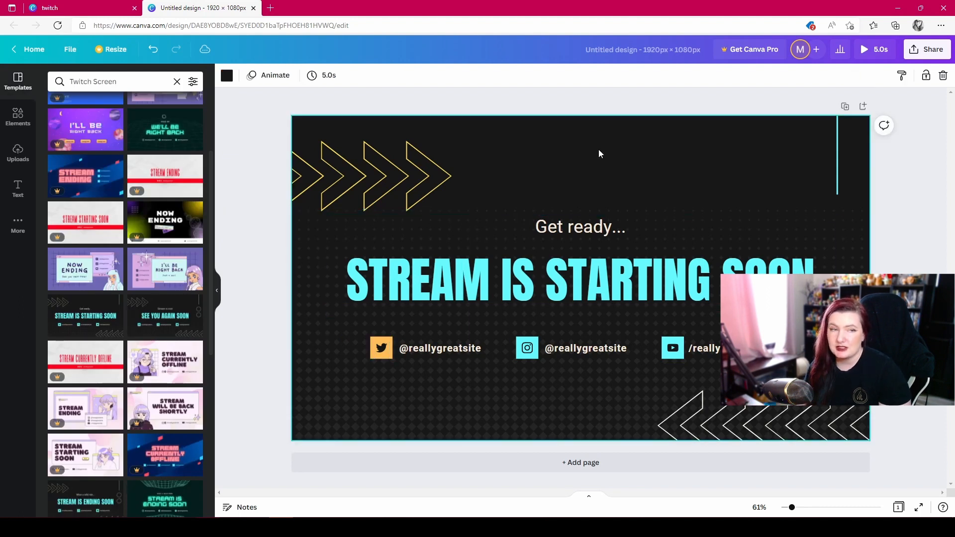
- Select the Twitter handle text and browse the list of available fonts
{"action": "double_click", "coordinate": [472, 349]}
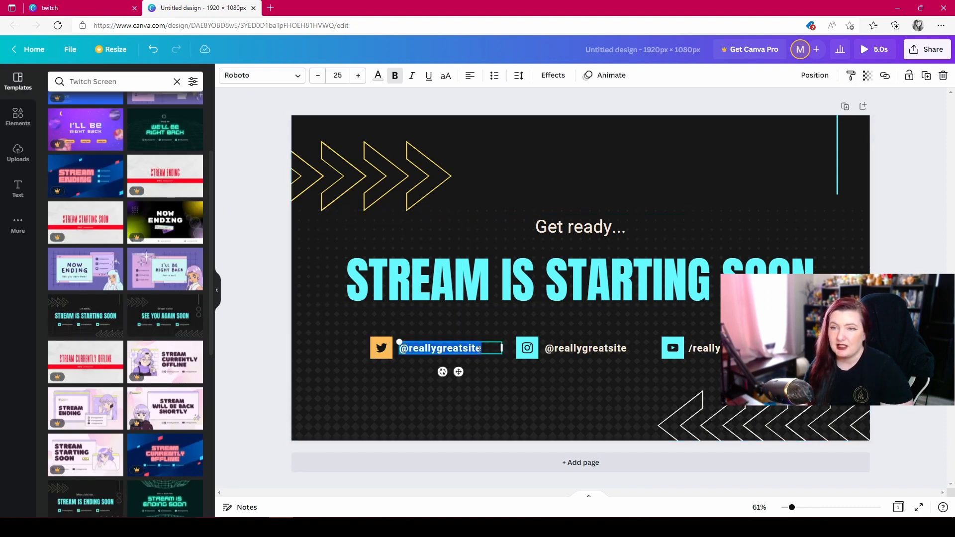
{"action": "left_click", "coordinate": [298, 77]}
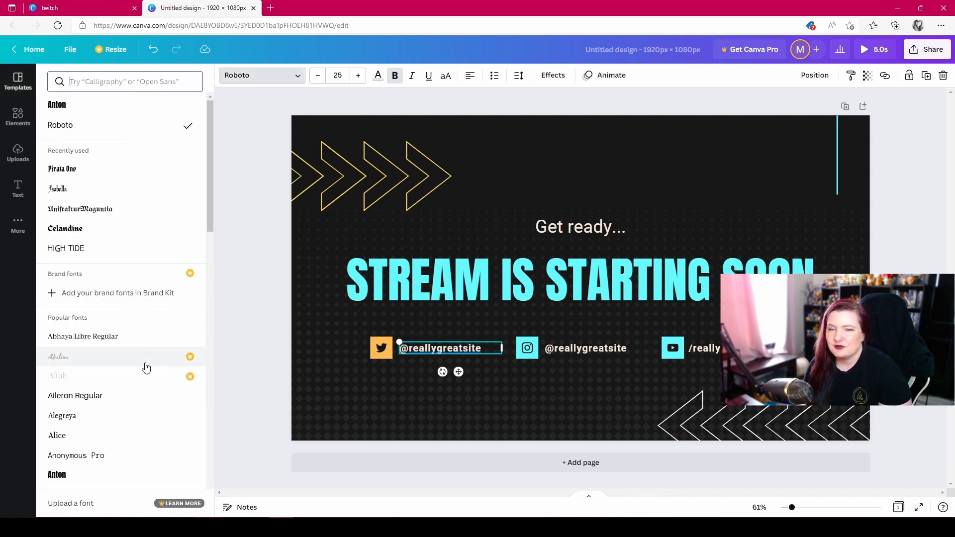
{"action": "scroll", "coordinate": [145, 368], "scroll_direction": "down", "scroll_amount": 3}
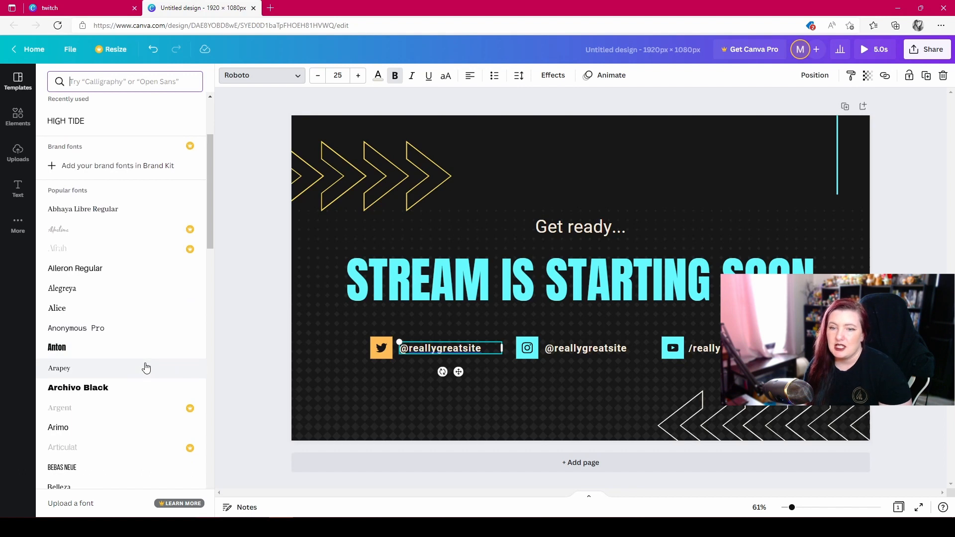
{"action": "scroll", "coordinate": [145, 368], "scroll_direction": "down", "scroll_amount": 6}
{"action": "scroll", "coordinate": [146, 368], "scroll_direction": "down", "scroll_amount": 6}
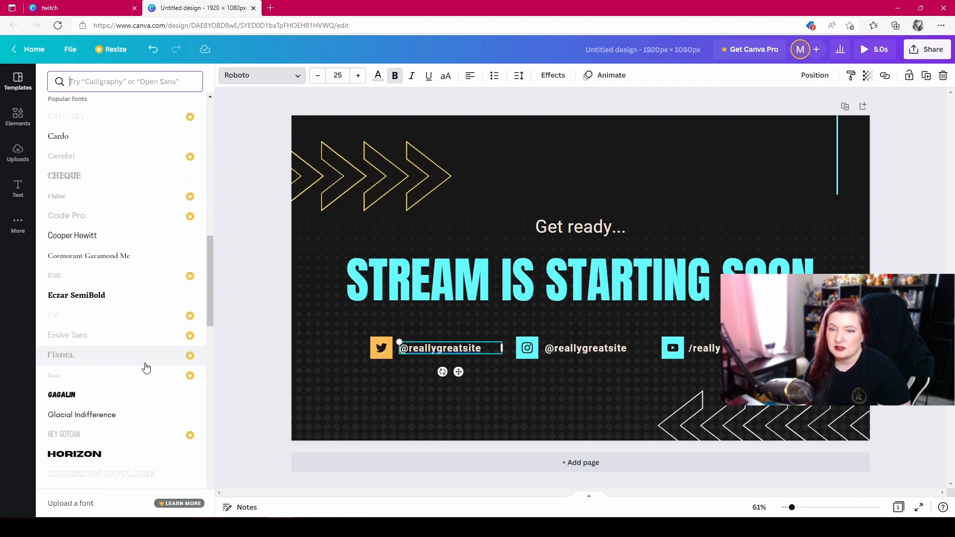
{"action": "scroll", "coordinate": [146, 367], "scroll_direction": "down", "scroll_amount": 7}
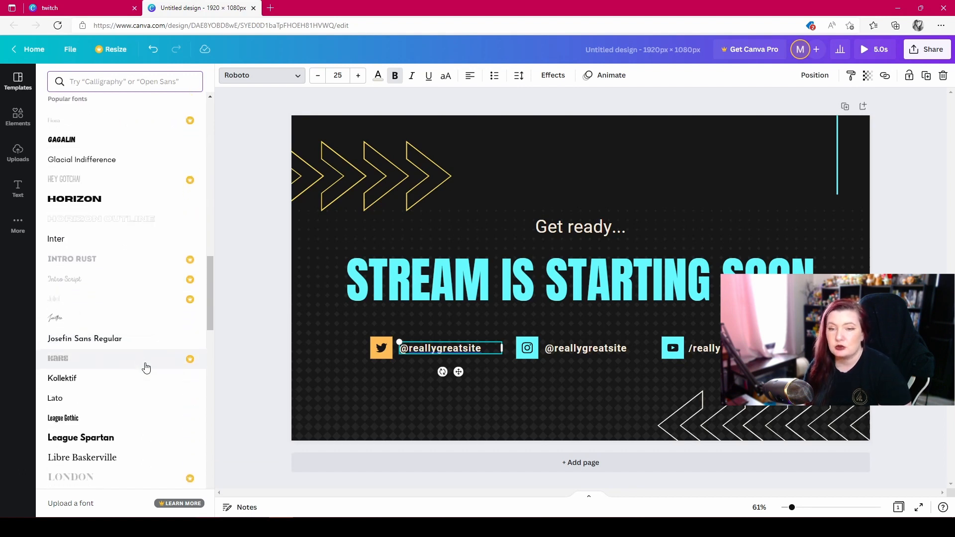
{"action": "scroll", "coordinate": [146, 367], "scroll_direction": "down", "scroll_amount": 10}
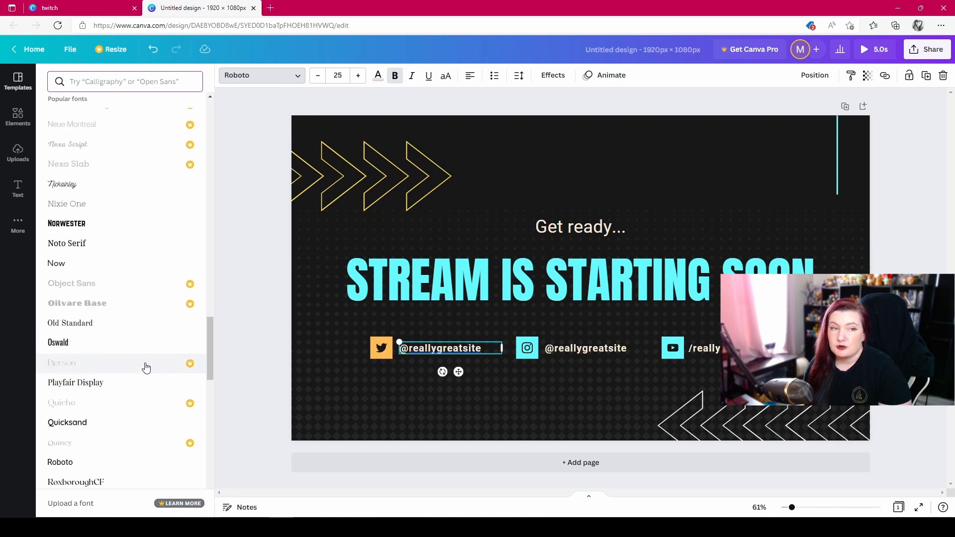
- Increase the Twitter handle's font size to 28 and set its text color to the cyan document color
{"action": "left_click", "coordinate": [358, 76]}
{"action": "left_click", "coordinate": [358, 76]}
{"action": "left_click", "coordinate": [357, 76]}
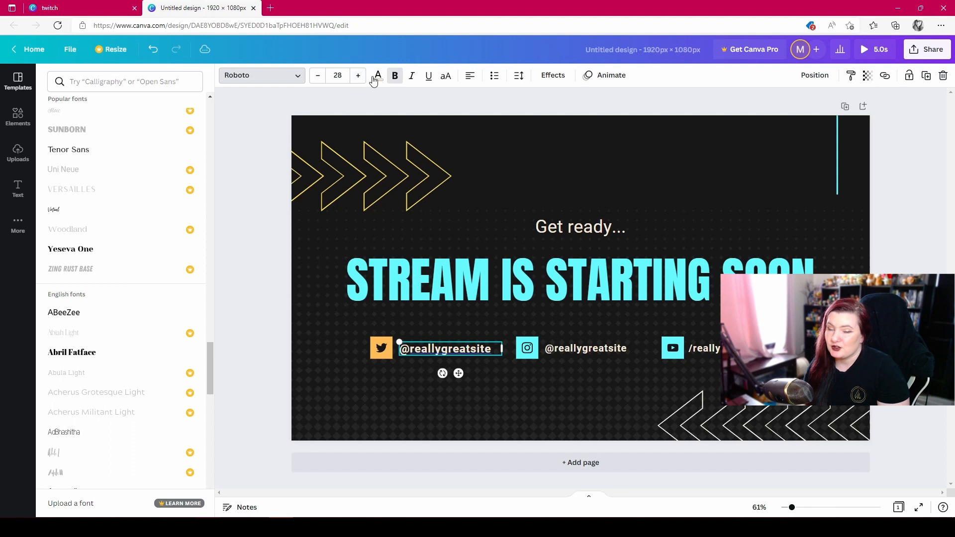
{"action": "left_click", "coordinate": [378, 75]}
{"action": "left_click", "coordinate": [141, 128]}
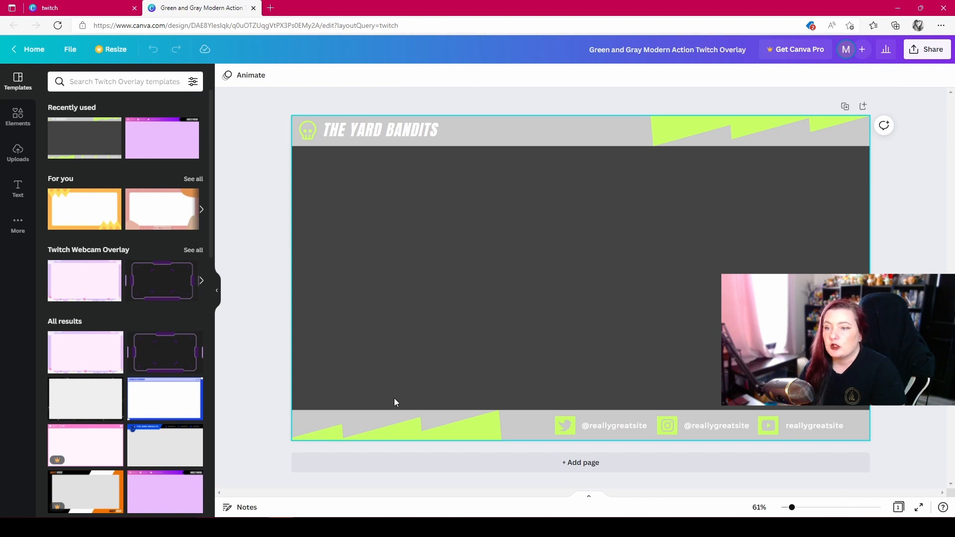
- Set the background of the Green and Gray Modern Action Twitch Overlay design to the default bright green
{"action": "left_click", "coordinate": [536, 309]}
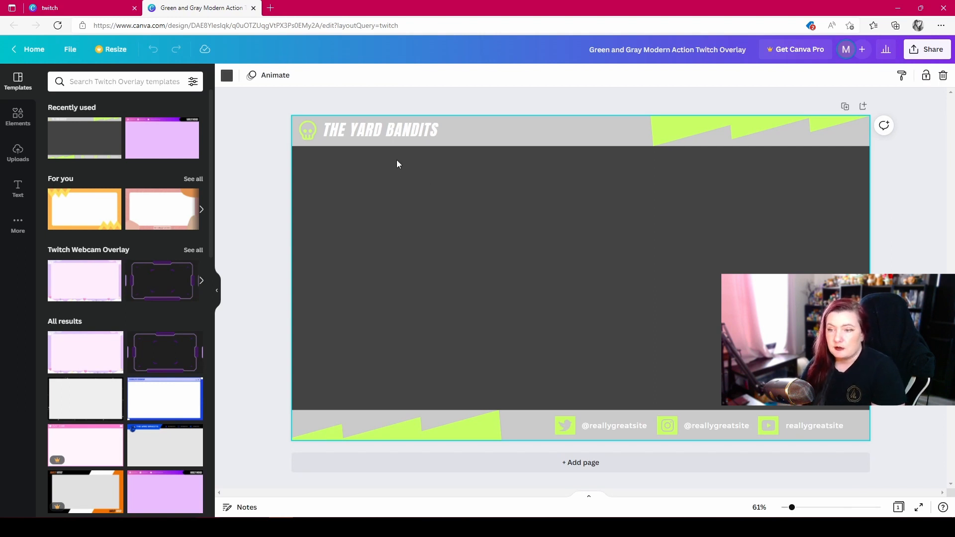
{"action": "left_click", "coordinate": [228, 79]}
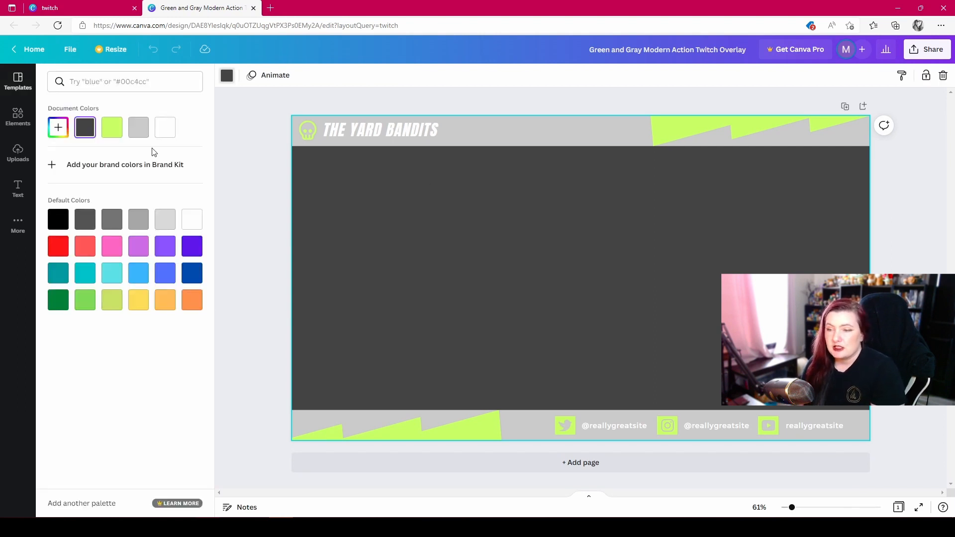
{"action": "left_click", "coordinate": [86, 304]}
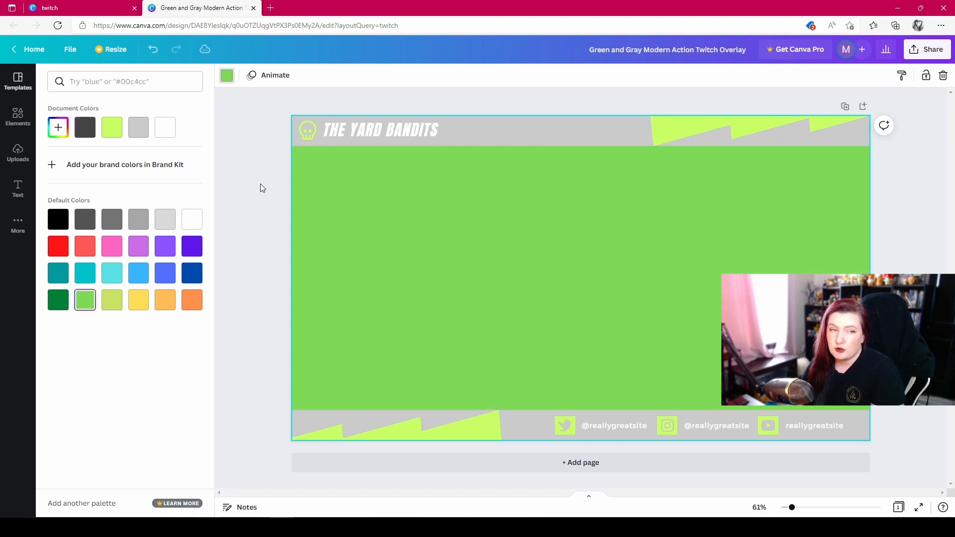
{"action": "left_click", "coordinate": [305, 168]}
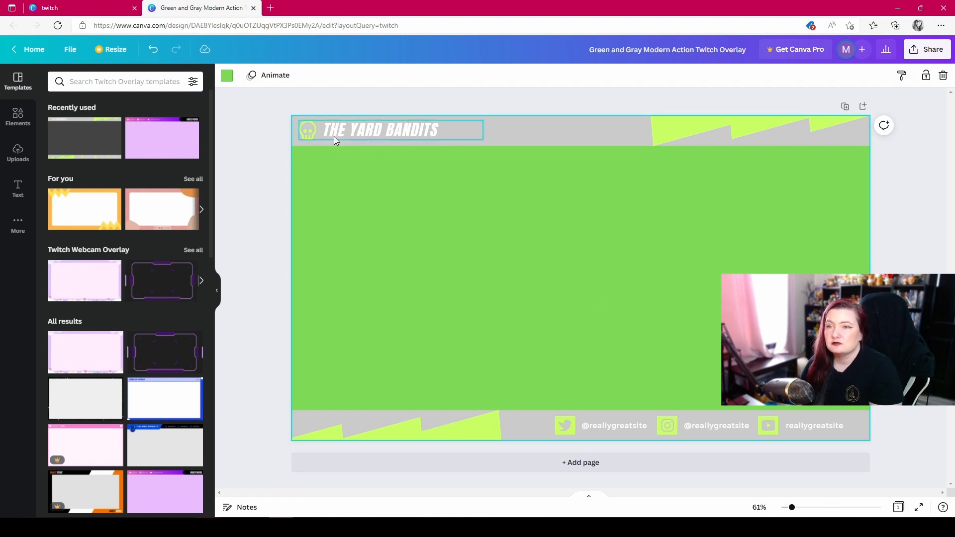
- Recolor the skull icon beside the "The Yard Bandits" title light turquoise
{"action": "left_click", "coordinate": [309, 131]}
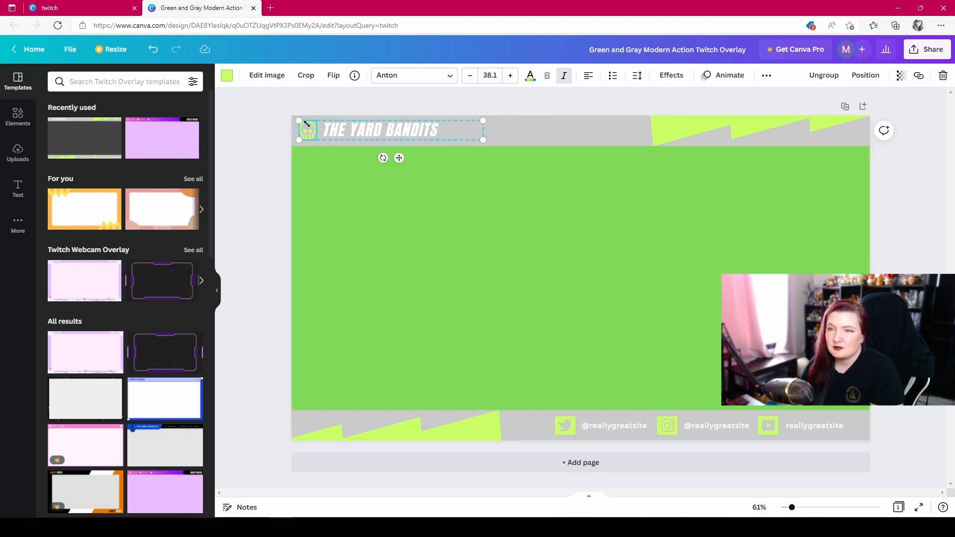
{"action": "left_click", "coordinate": [226, 75]}
{"action": "left_click", "coordinate": [107, 281]}
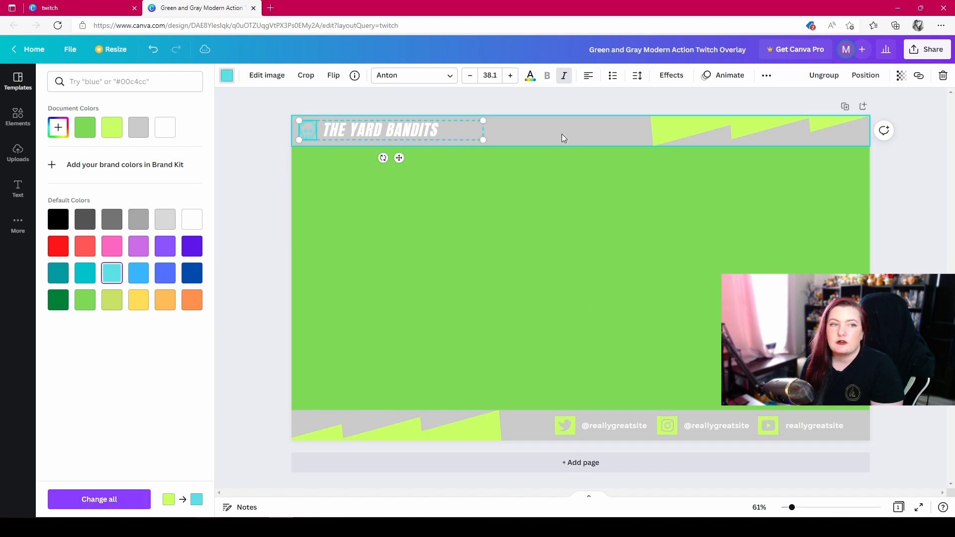
- Recolor the jagged shapes in the overlay's upper and lower bars light turquoise
{"action": "left_click", "coordinate": [706, 130]}
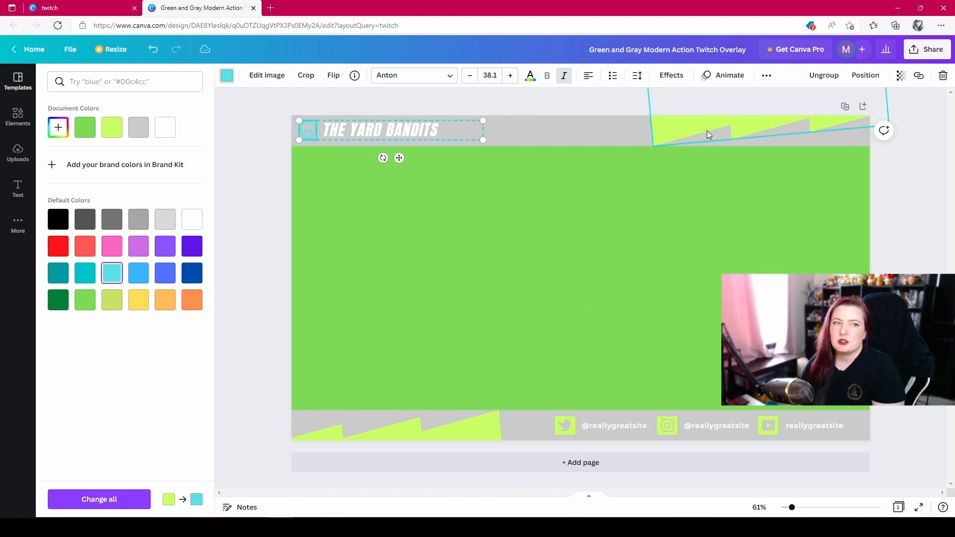
{"action": "left_click", "coordinate": [111, 273]}
{"action": "left_click", "coordinate": [334, 412]}
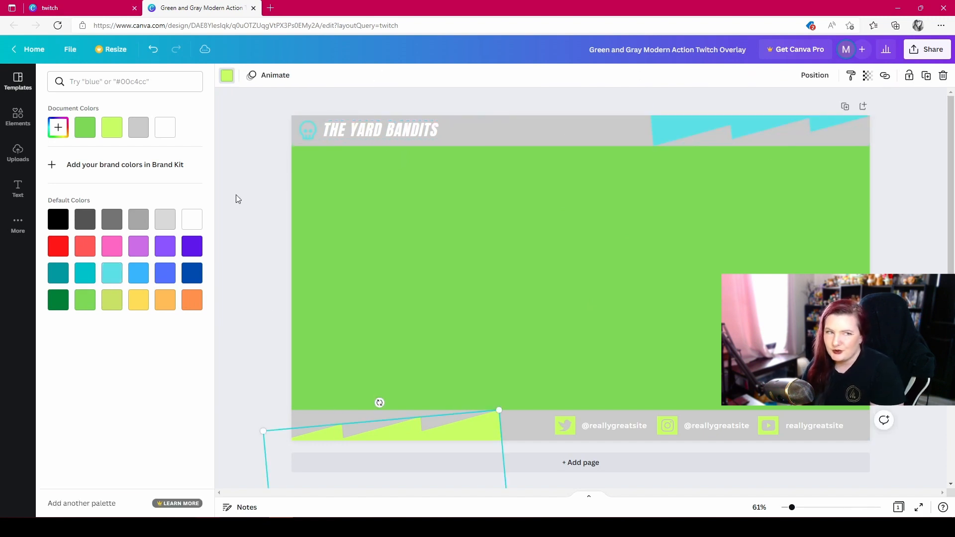
{"action": "left_click", "coordinate": [110, 281]}
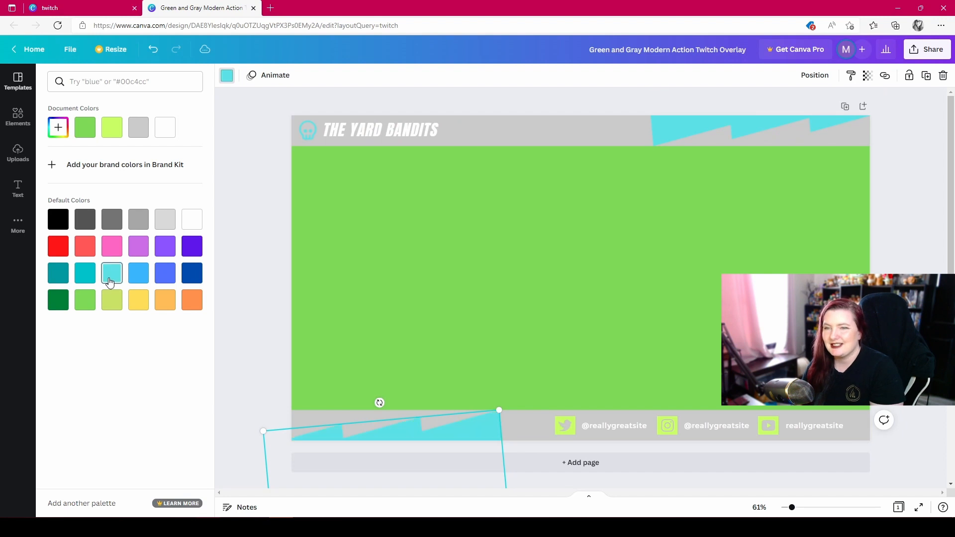
- Recolor the Twitter and Instagram icon squares light turquoise and apply the same replacement to all remaining lime green elements
{"action": "left_click", "coordinate": [569, 432]}
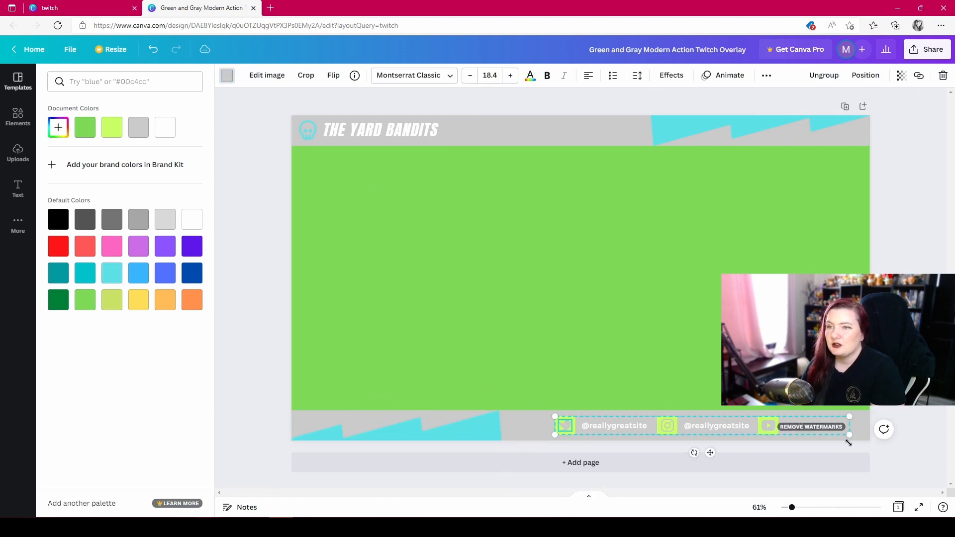
{"action": "left_click", "coordinate": [556, 427]}
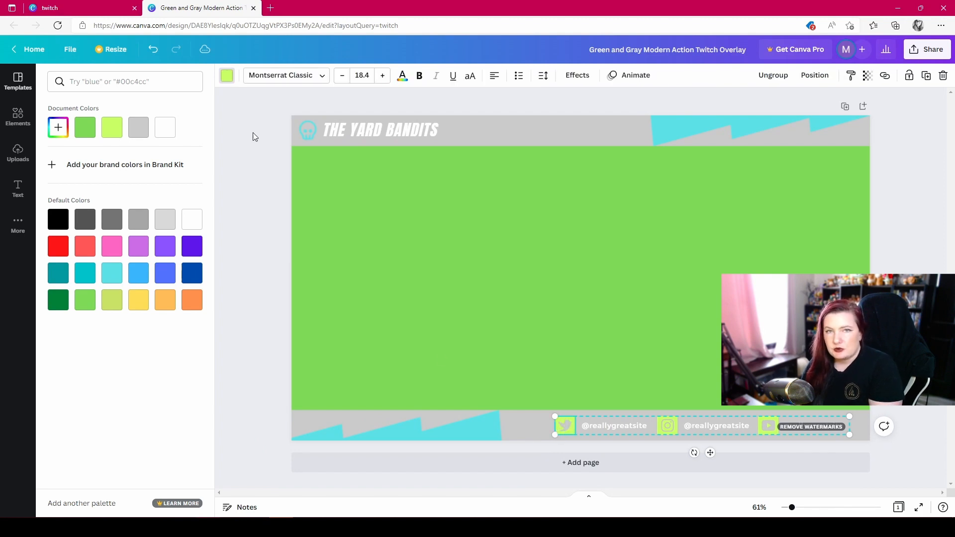
{"action": "left_click", "coordinate": [120, 280]}
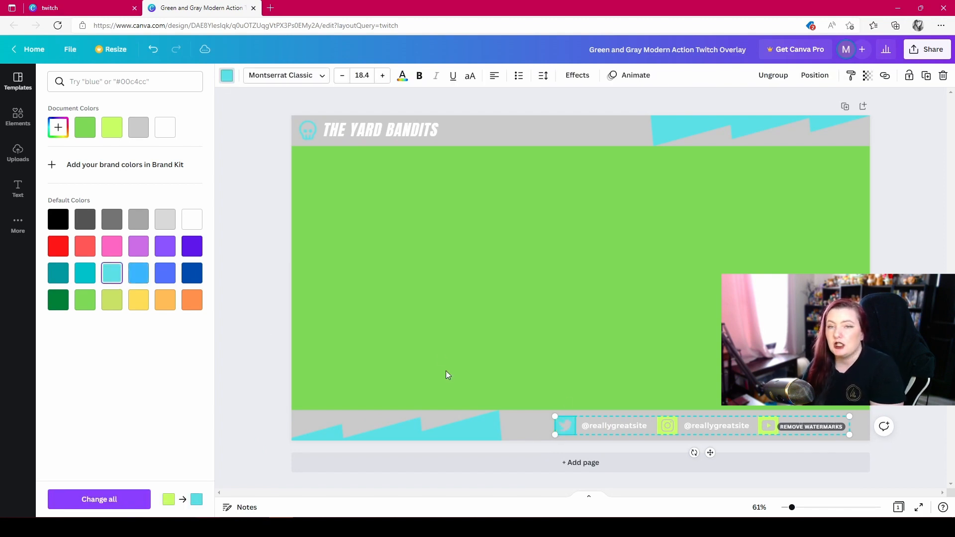
{"action": "left_click", "coordinate": [675, 430]}
{"action": "left_click", "coordinate": [138, 271]}
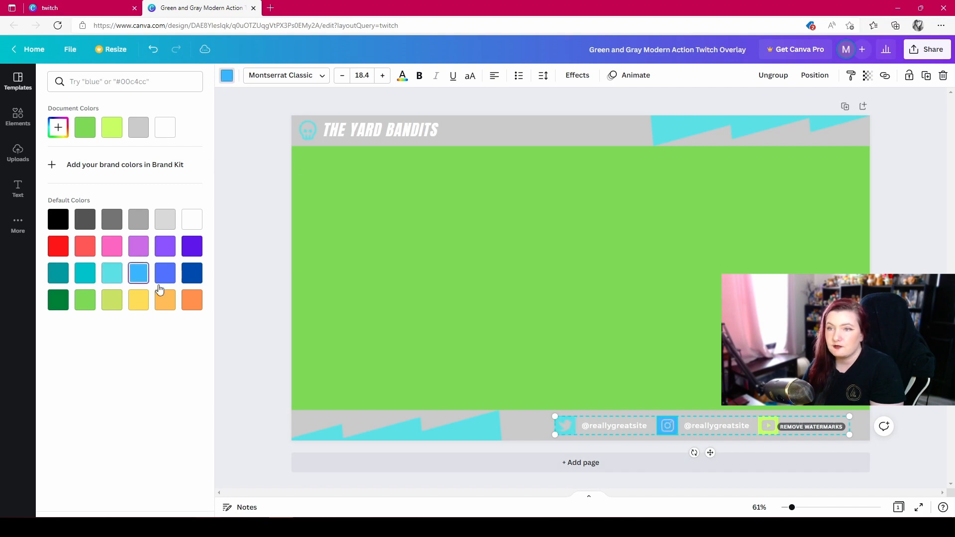
{"action": "left_click", "coordinate": [110, 274]}
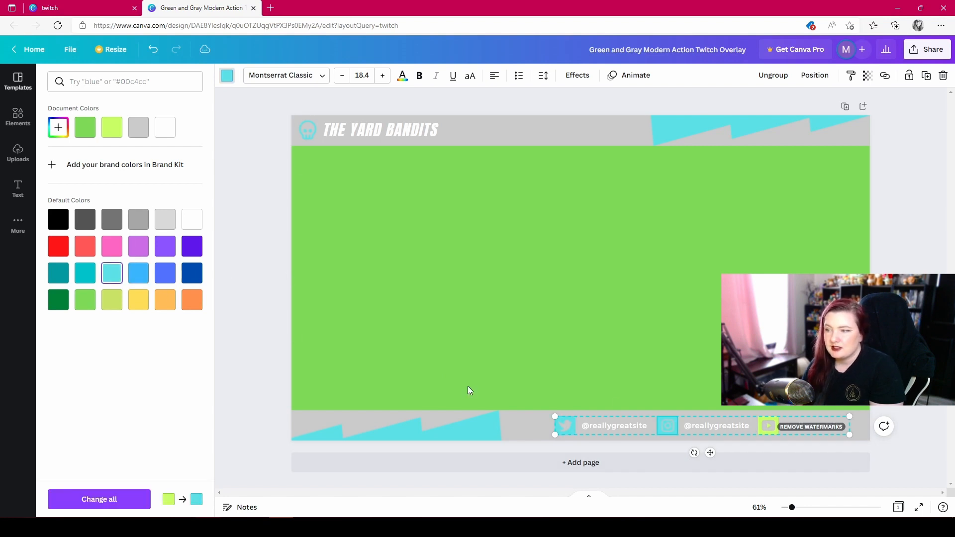
{"action": "left_click", "coordinate": [102, 501]}
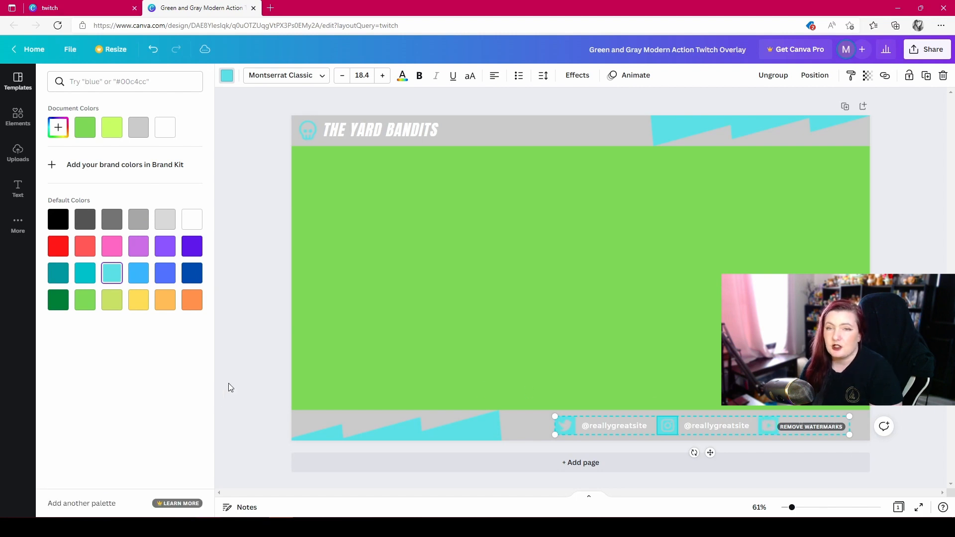
{"action": "left_click", "coordinate": [254, 356]}
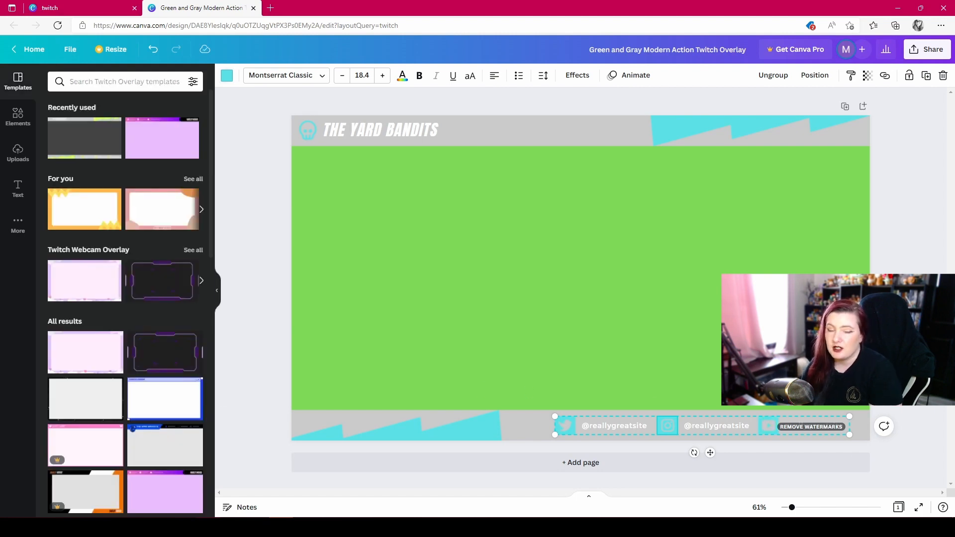
- Change the overlay's lower and upper light gray bars to the default dark gray
{"action": "left_click", "coordinate": [521, 437]}
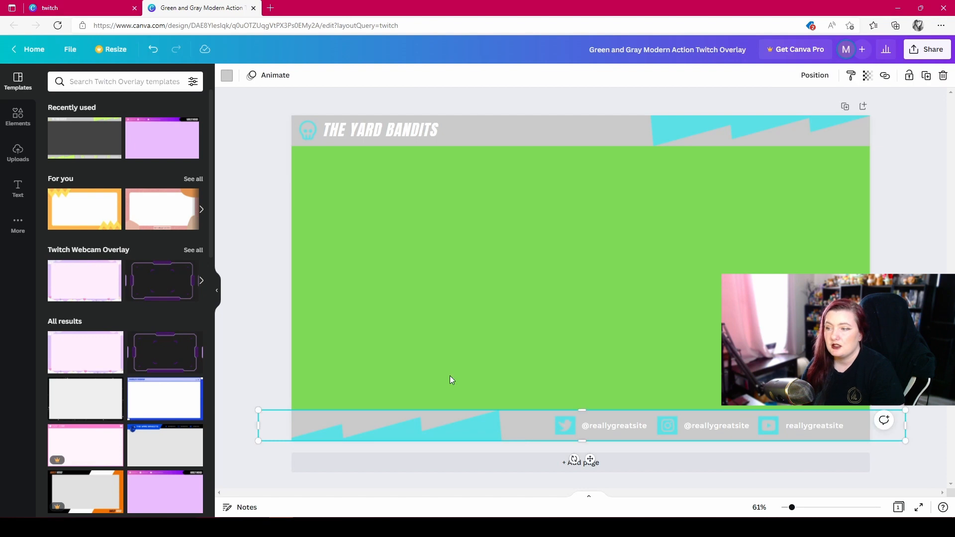
{"action": "left_click", "coordinate": [228, 76]}
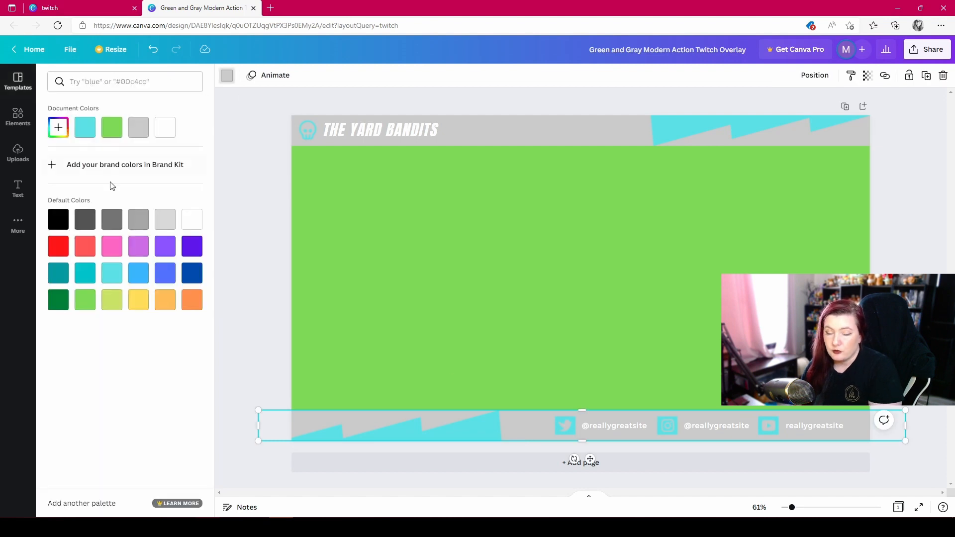
{"action": "left_click", "coordinate": [83, 227]}
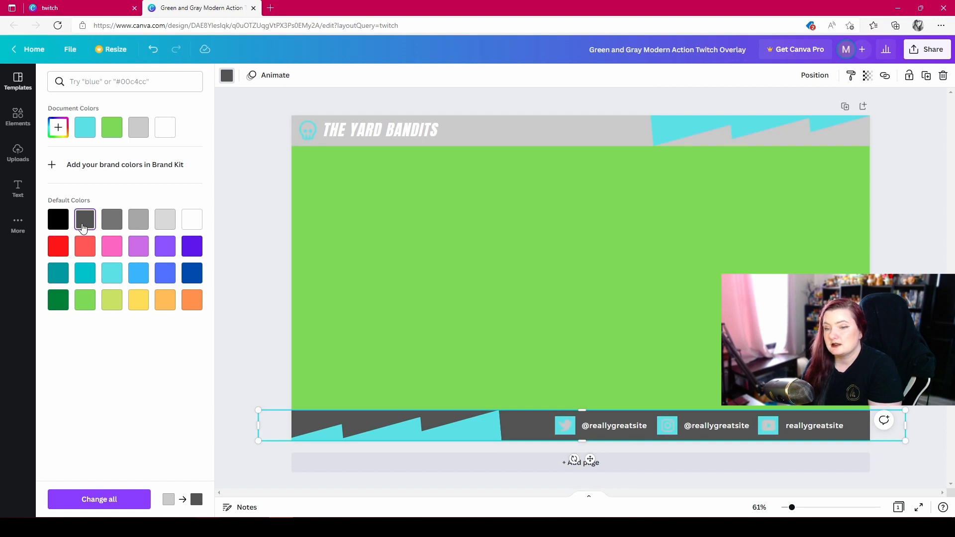
{"action": "left_click", "coordinate": [531, 128]}
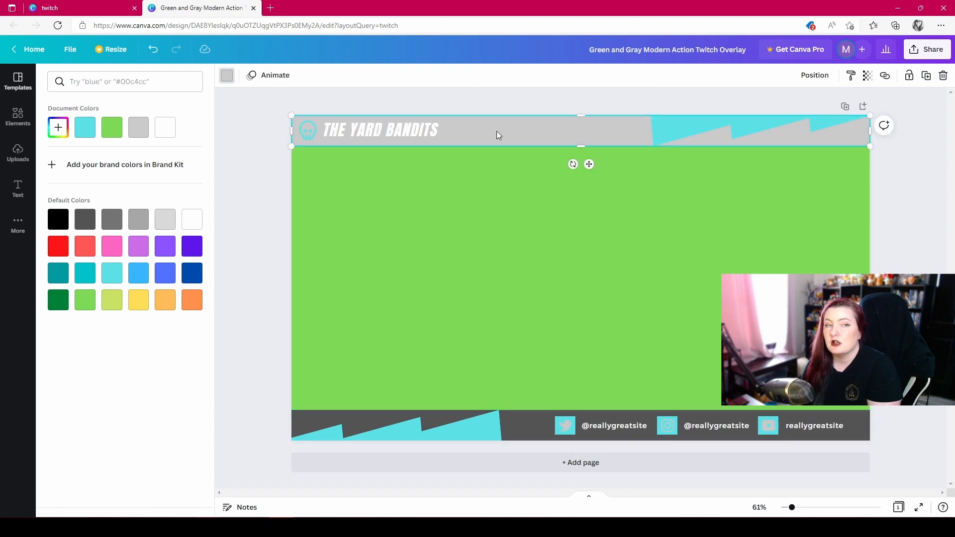
{"action": "left_click", "coordinate": [76, 224]}
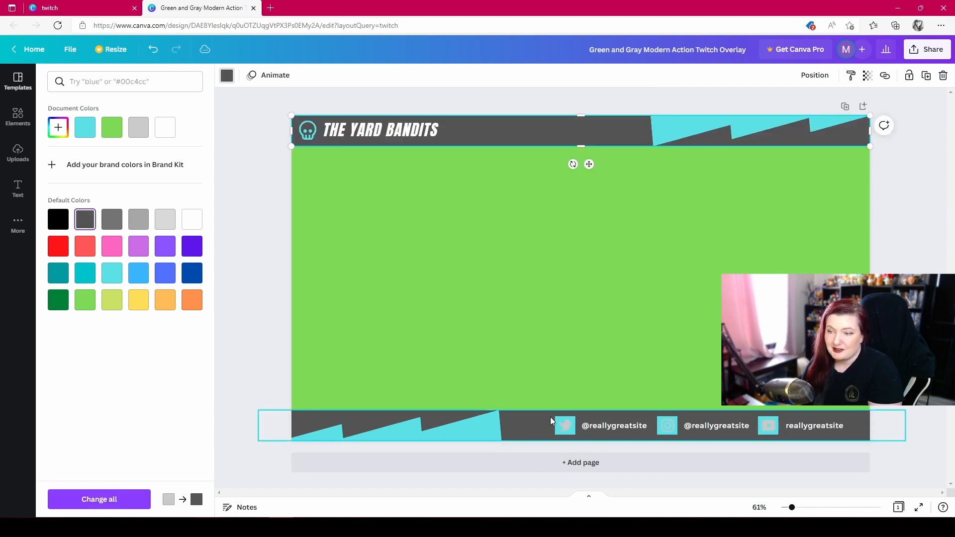
- Recolor the Twitter and Instagram icon symbols dark gray and apply the change to all remaining light gray elements
{"action": "left_click", "coordinate": [565, 428]}
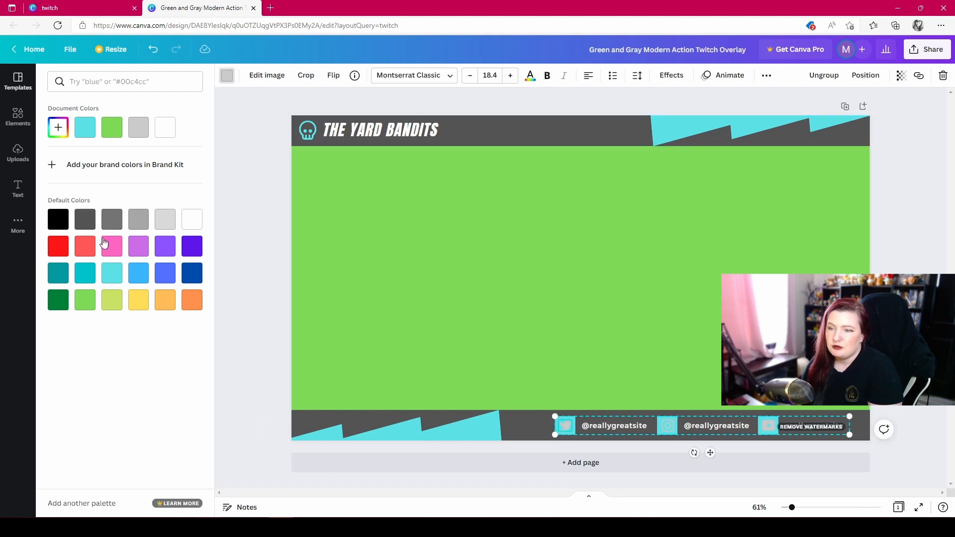
{"action": "left_click", "coordinate": [82, 223]}
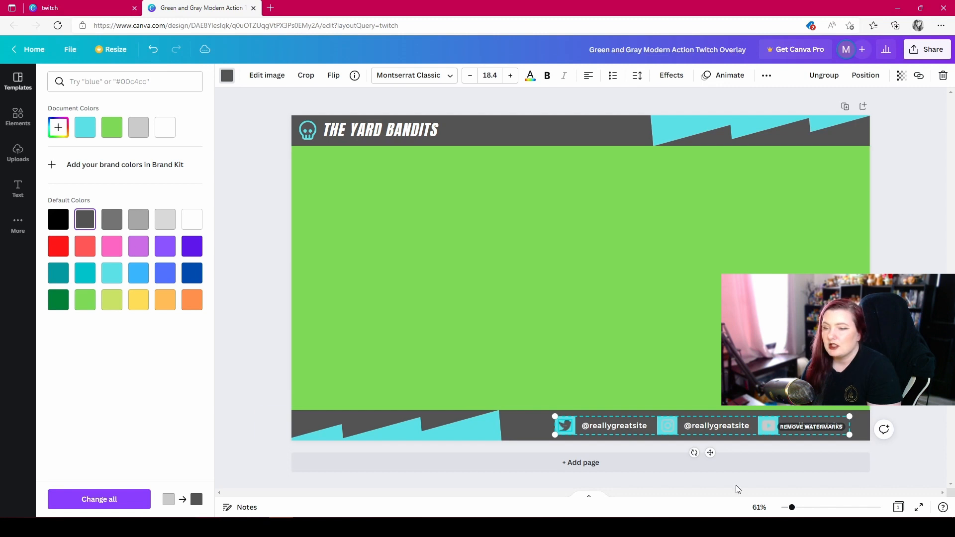
{"action": "key", "text": "ctrl+z"}
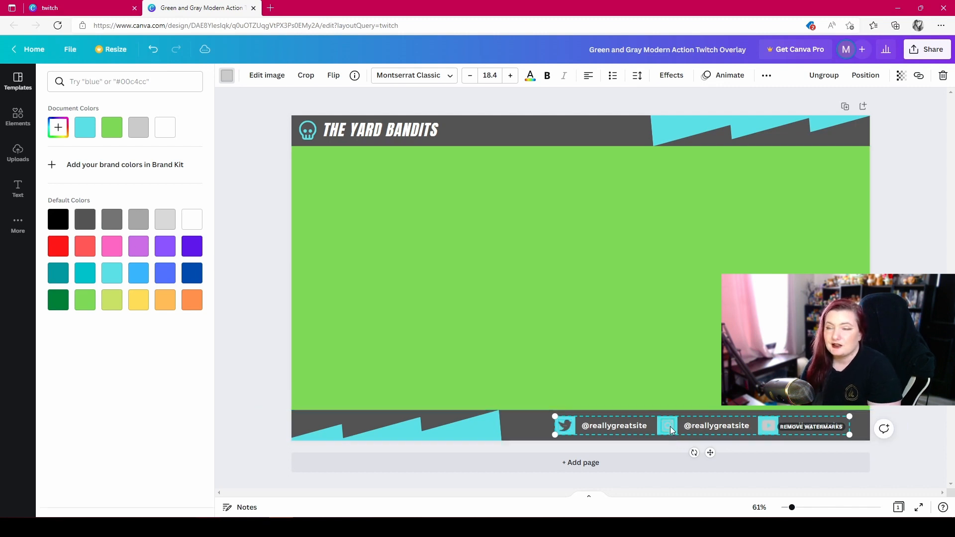
{"action": "left_click", "coordinate": [86, 220]}
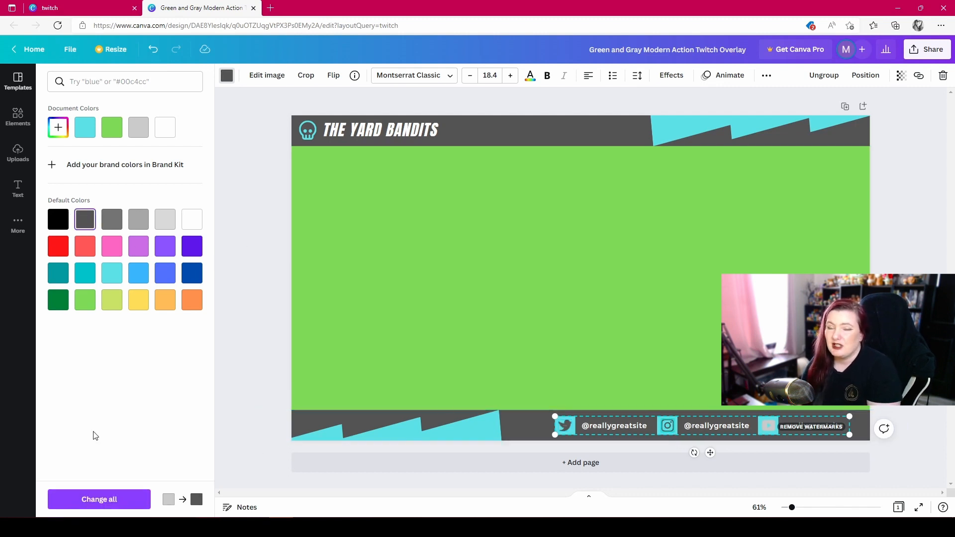
{"action": "left_click", "coordinate": [96, 498]}
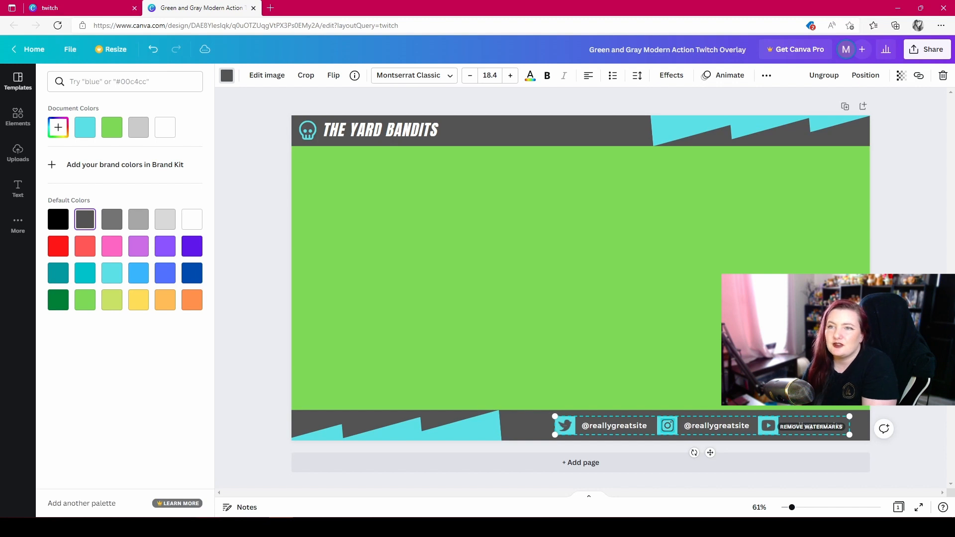
{"action": "key", "text": "Escape"}
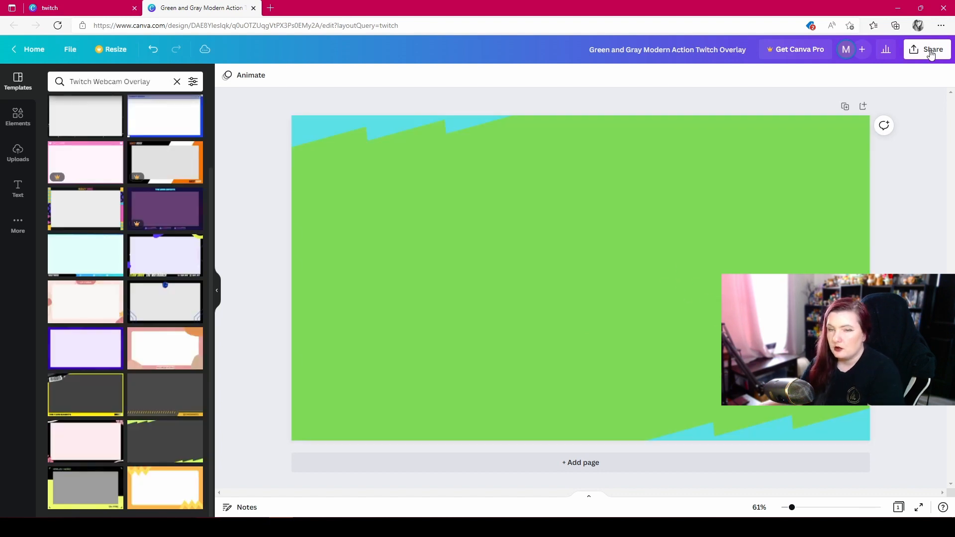
- Download the green webcam overlay with turquoise corner shapes as a PNG file
{"action": "left_click", "coordinate": [929, 49]}
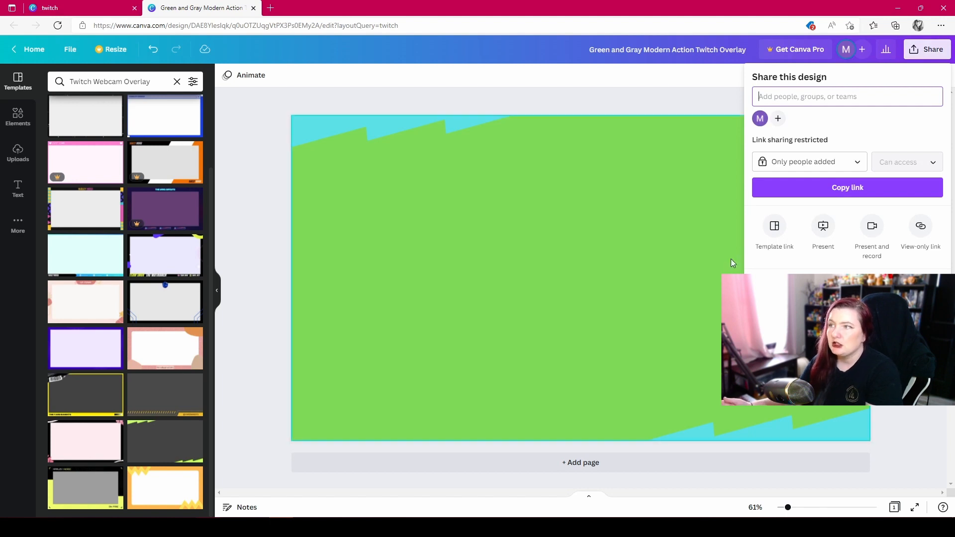
{"action": "left_click", "coordinate": [816, 283]}
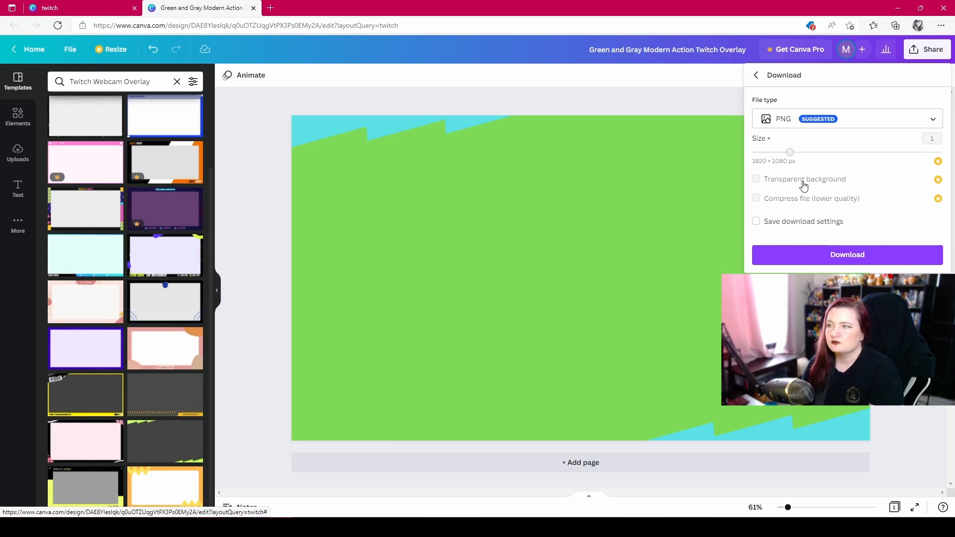
{"action": "left_click", "coordinate": [827, 261]}
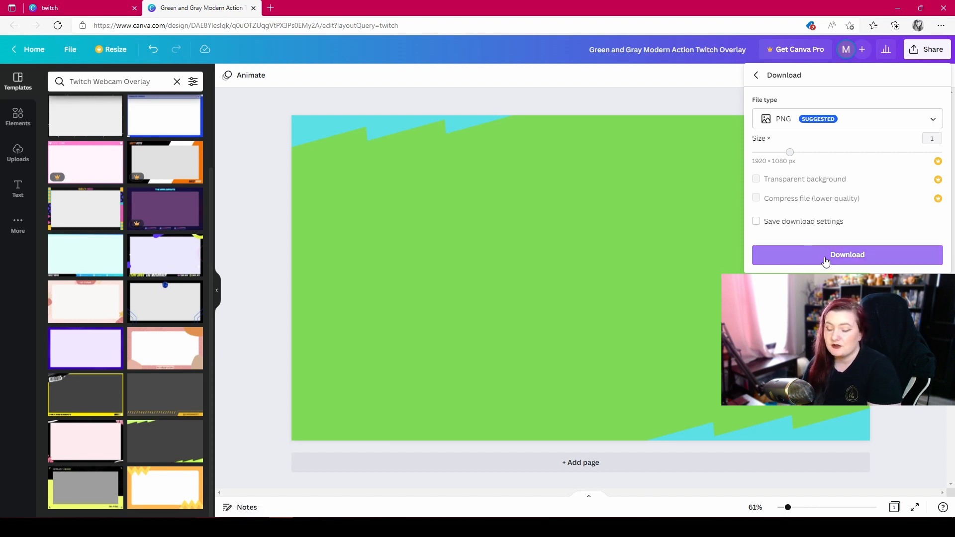